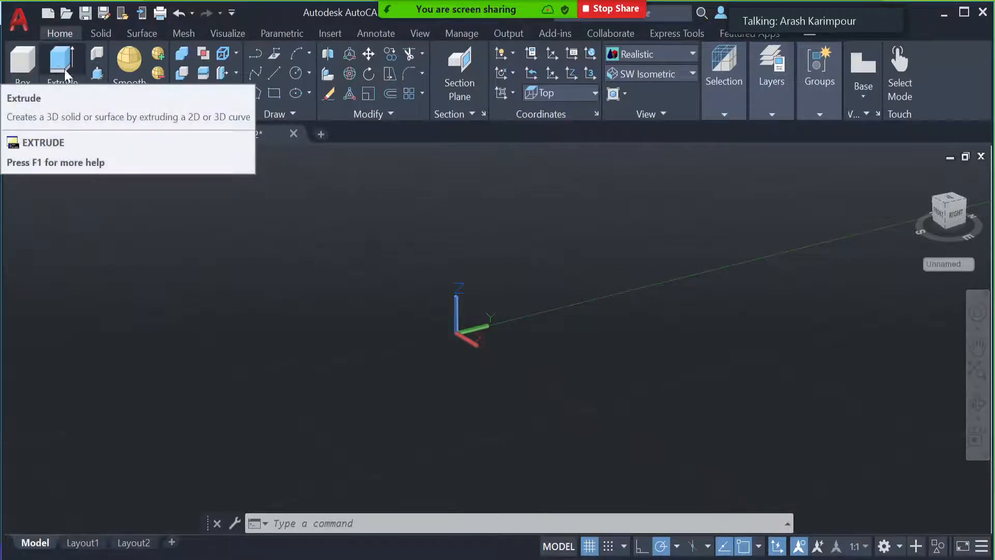
# - Maximize the program window and set the view to SW Isometric
pyautogui.click(965, 13)
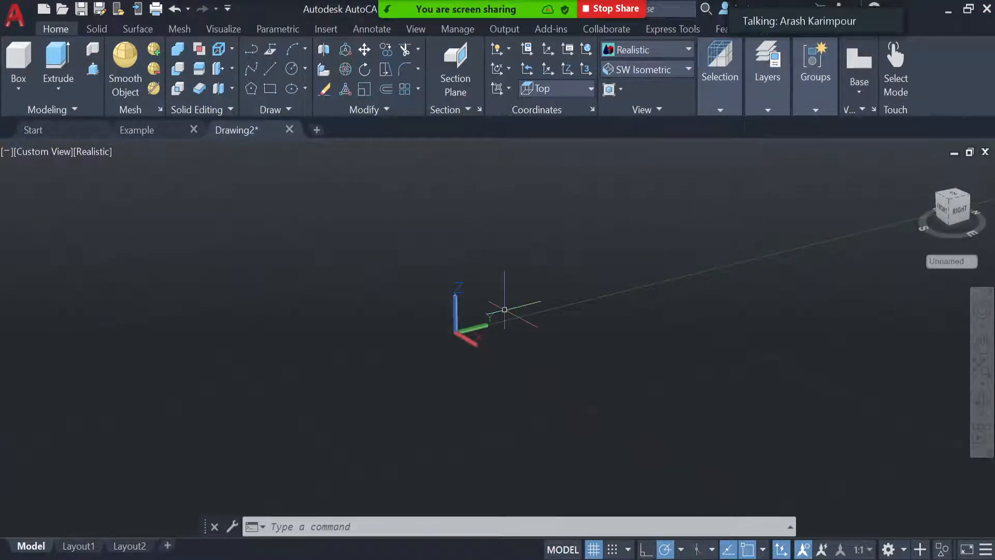
pyautogui.click(676, 70)
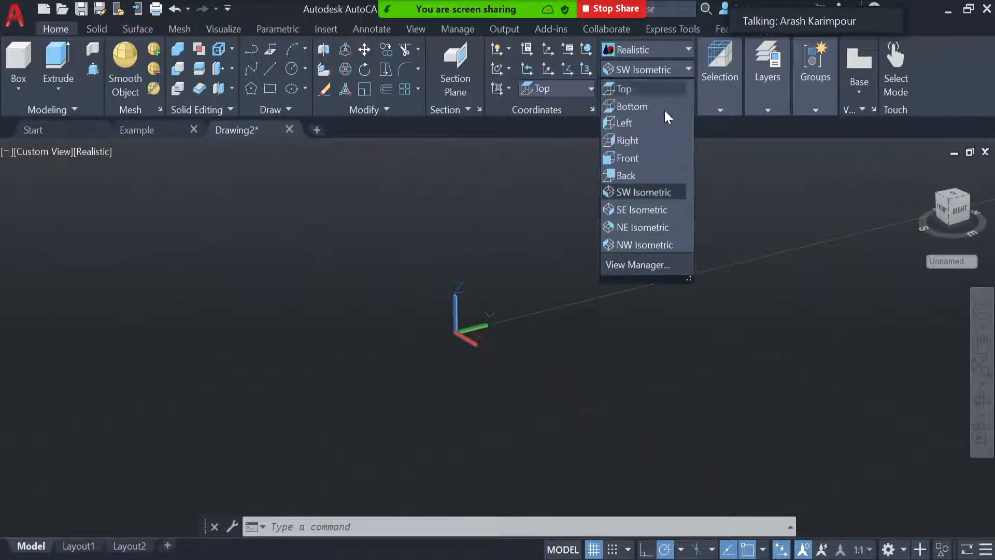
pyautogui.click(645, 209)
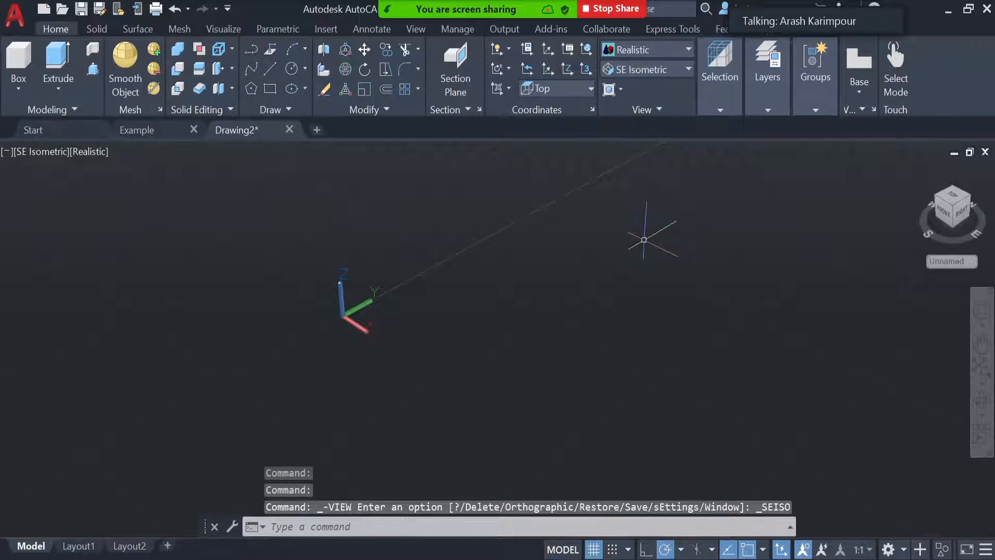
pyautogui.click(660, 71)
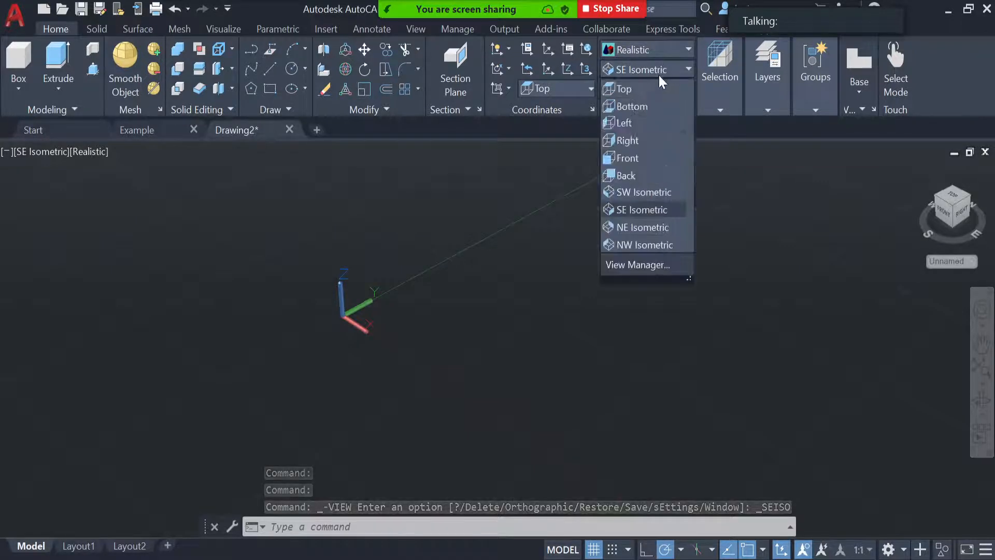
pyautogui.click(664, 192)
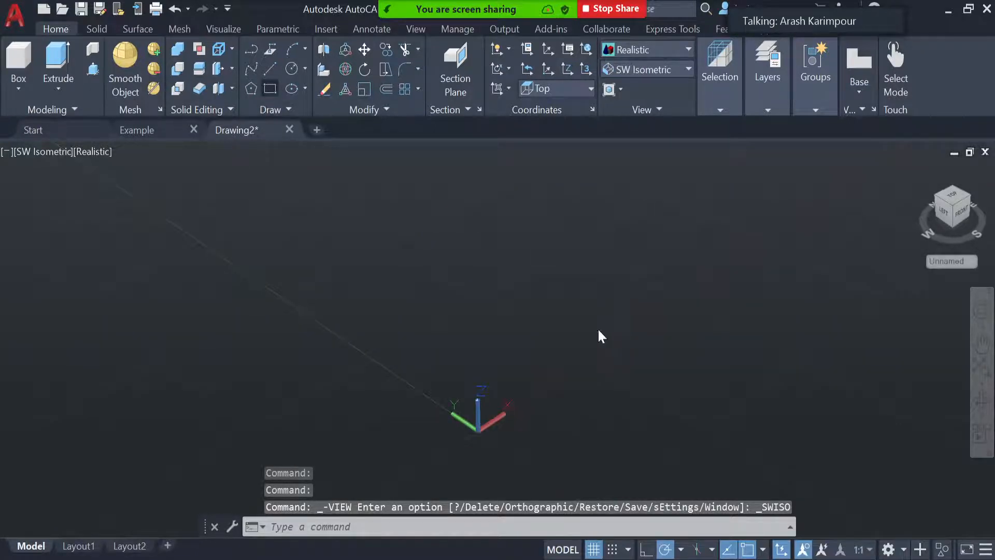
# - Draw a rectangle on the ground plane just behind the origin using the Rectangle command
pyautogui.click(270, 88)
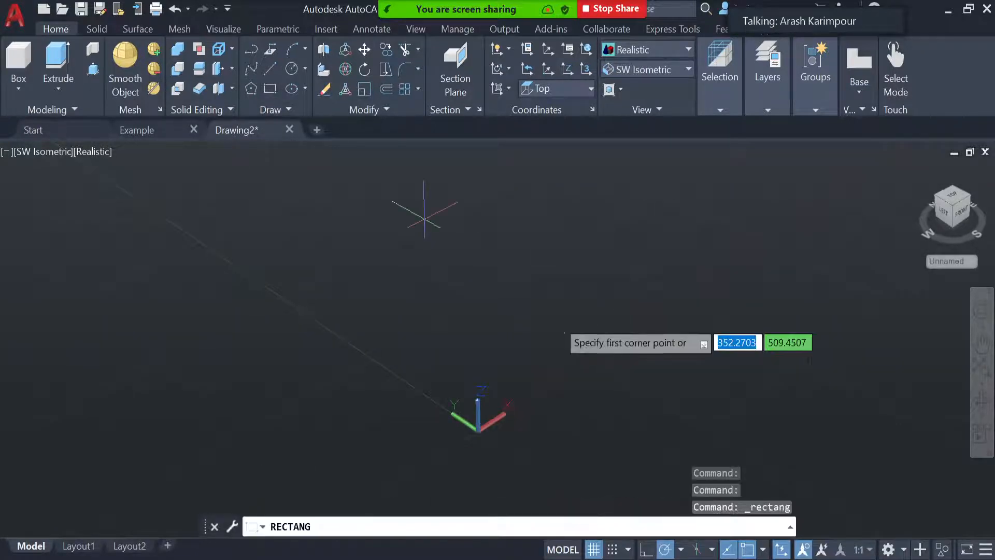
pyautogui.click(511, 366)
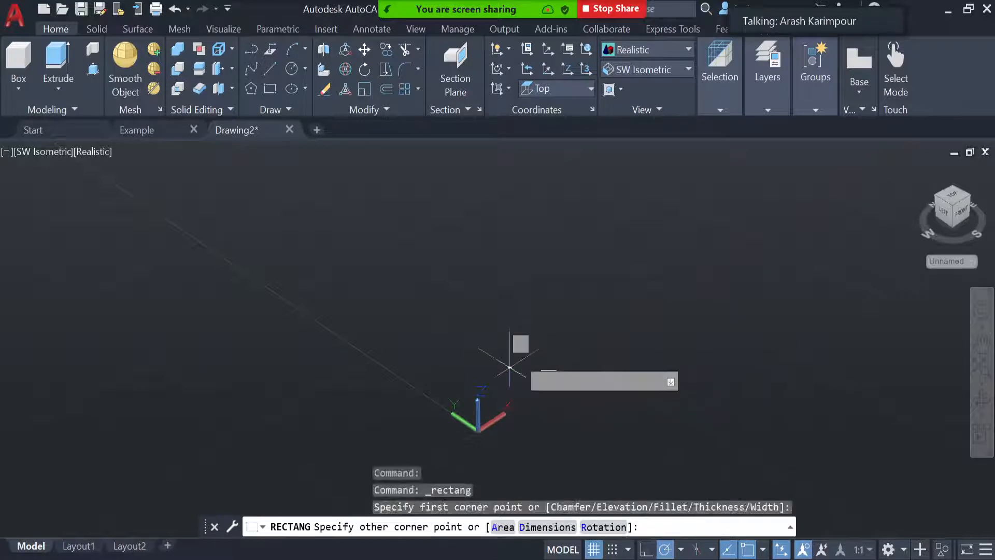
pyautogui.click(527, 284)
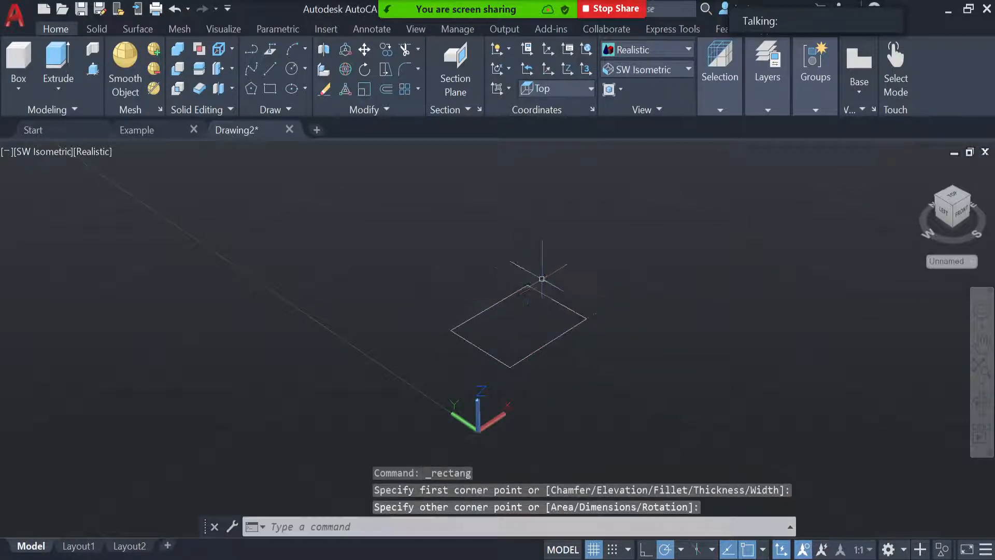
# - Draw a second closed four-sided outline with the Line command beyond the rectangle, its long sides about 234 units
pyautogui.click(269, 69)
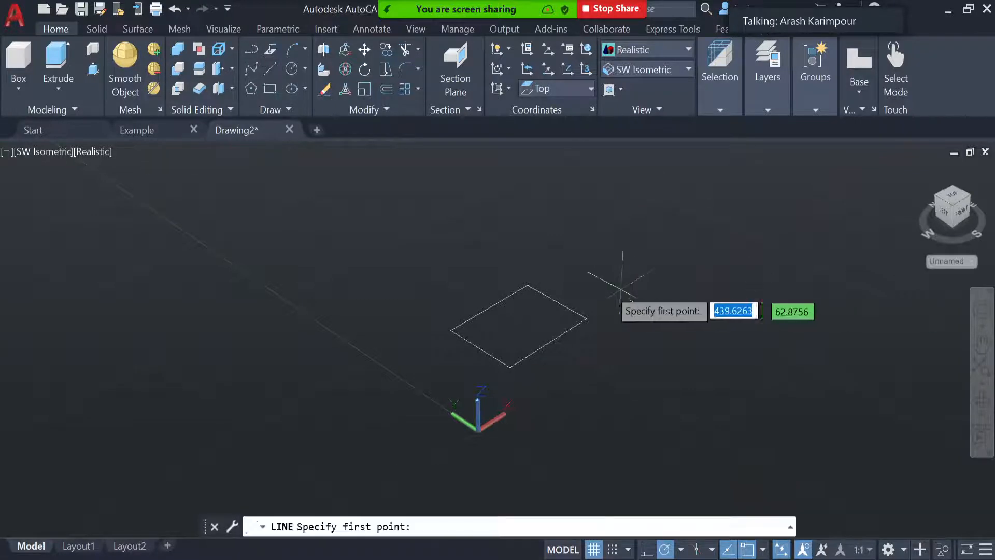
pyautogui.click(639, 284)
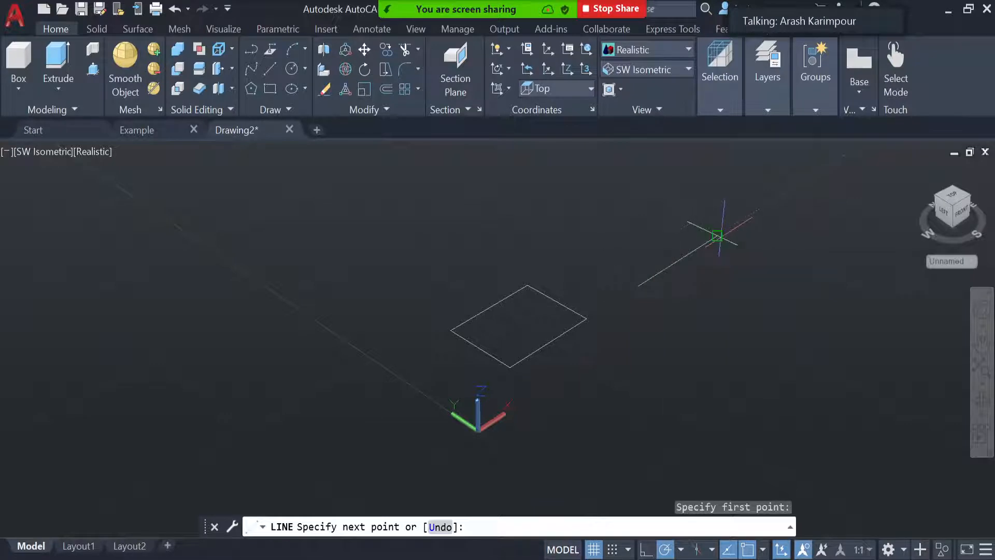
pyautogui.click(718, 236)
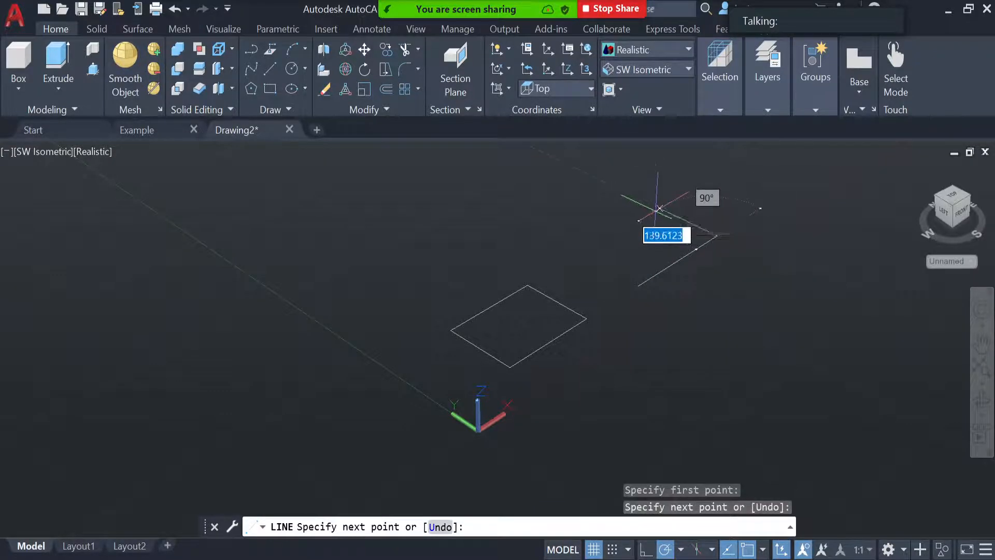
pyautogui.click(651, 203)
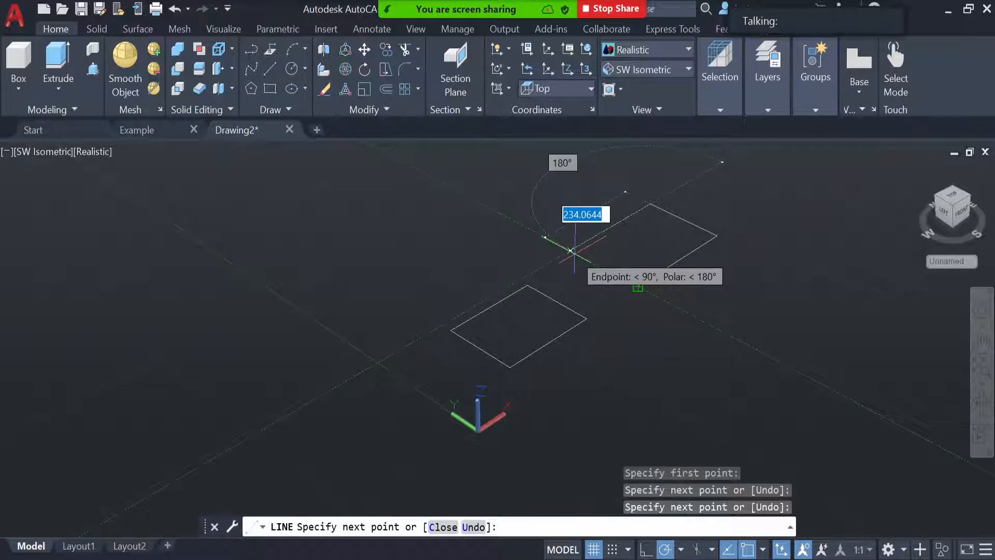
pyautogui.click(571, 251)
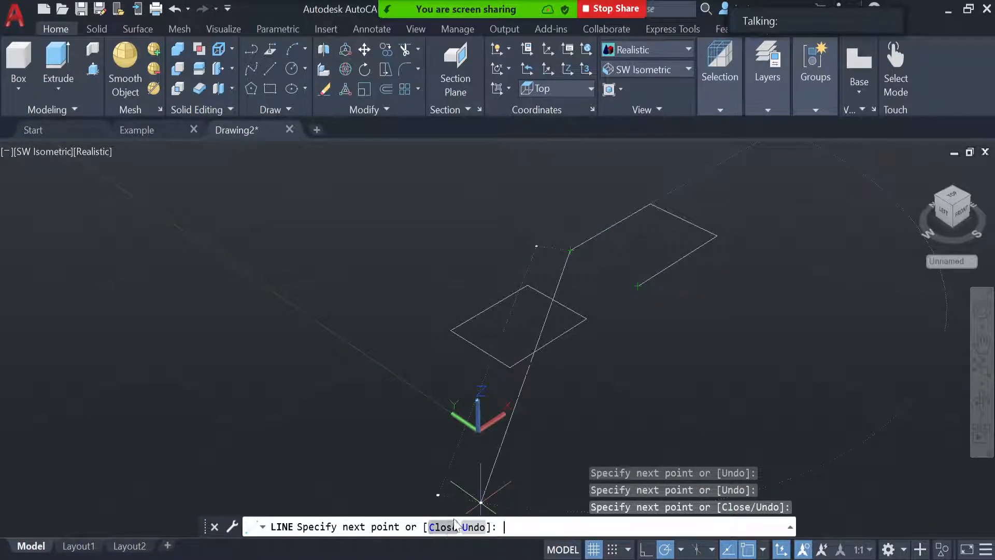
pyautogui.click(441, 527)
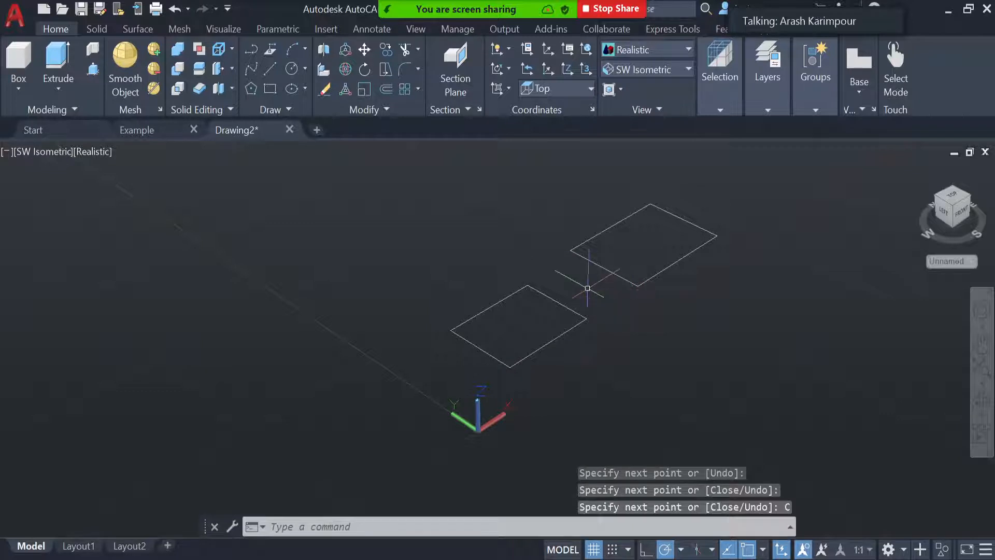
# - Select the rectangle and single sides of the line-drawn outline to compare how each shape is grouped
pyautogui.scroll(-3, 835, 197)
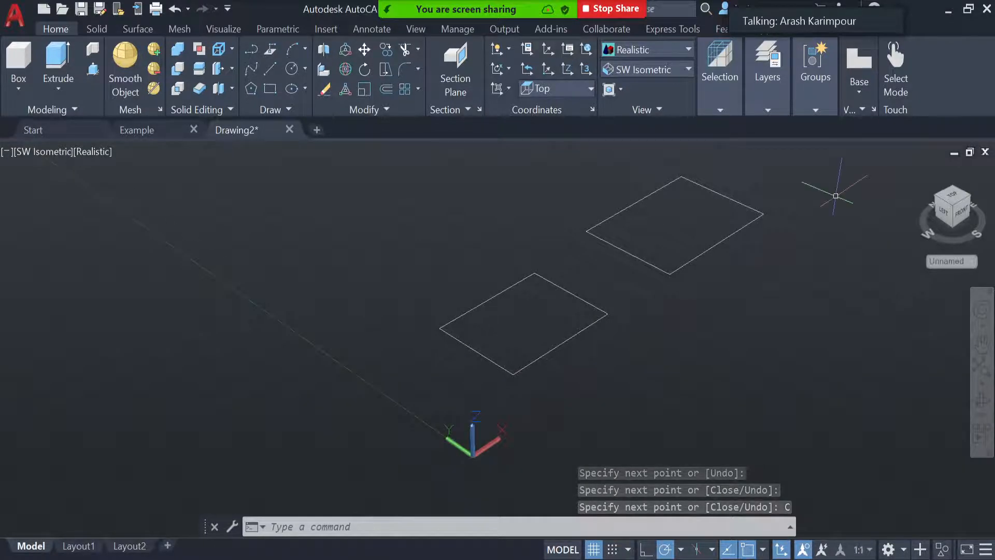
pyautogui.moveTo(778, 244); pyautogui.dragTo(658, 300, button='middle')
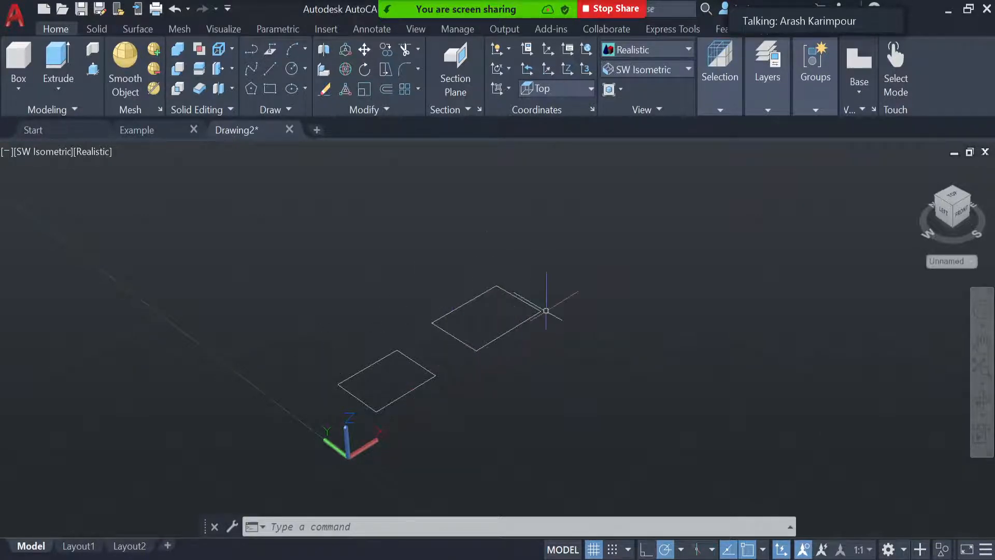
pyautogui.click(354, 389)
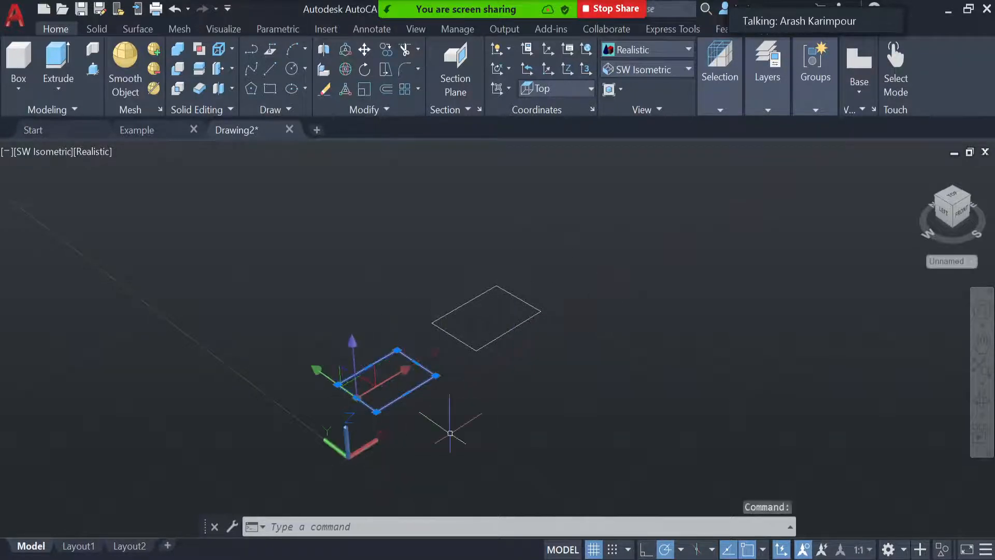
pyautogui.press('Escape')
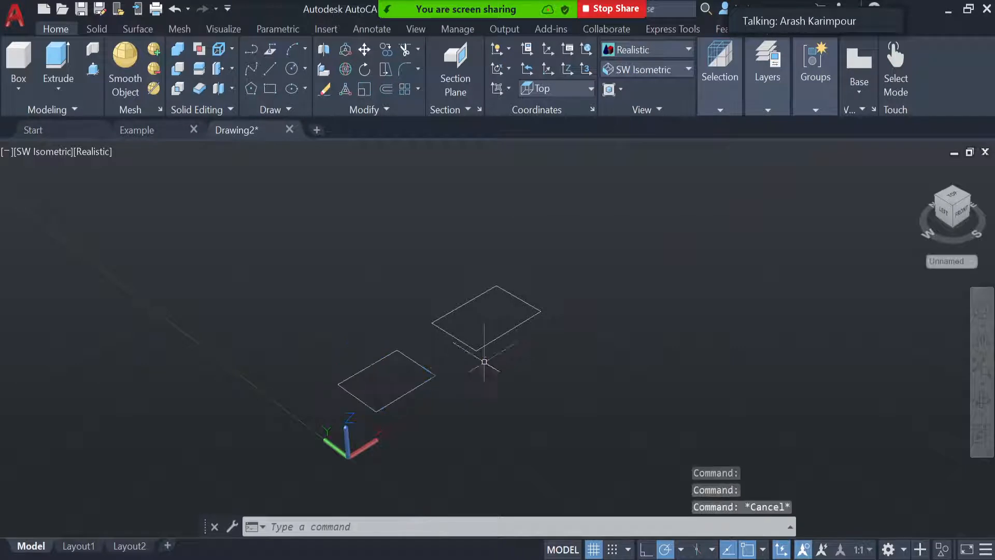
pyautogui.click(519, 300)
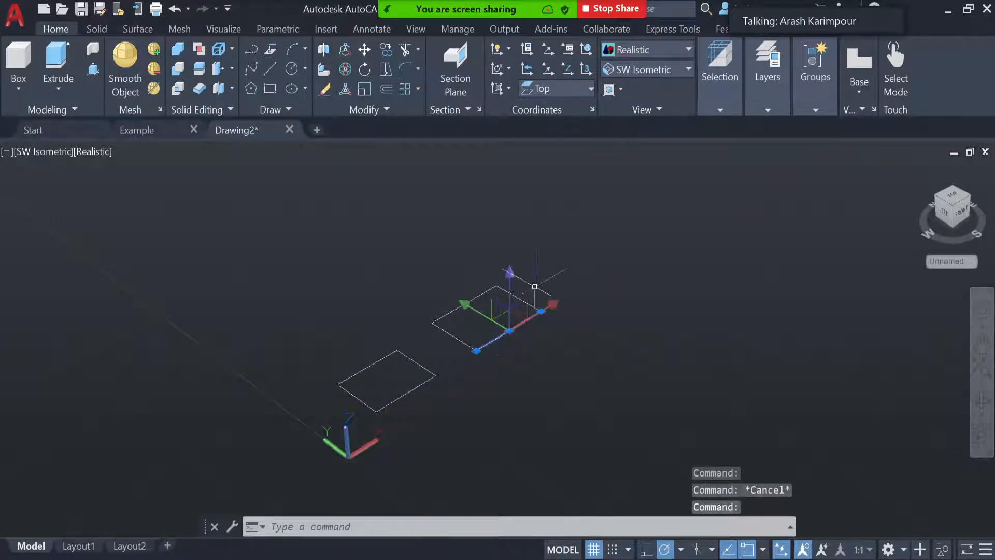
pyautogui.press('Escape')
pyautogui.click(514, 295)
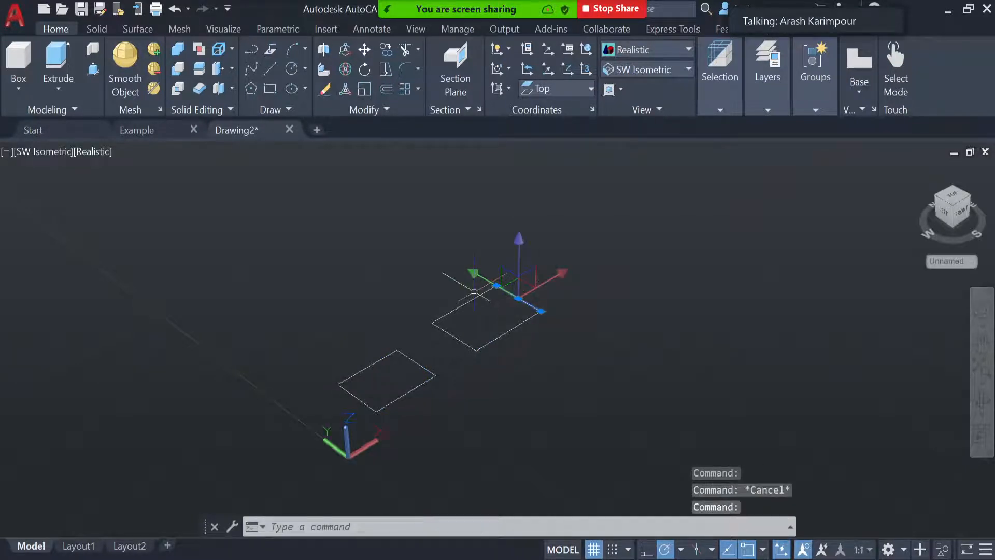
pyautogui.press('Escape')
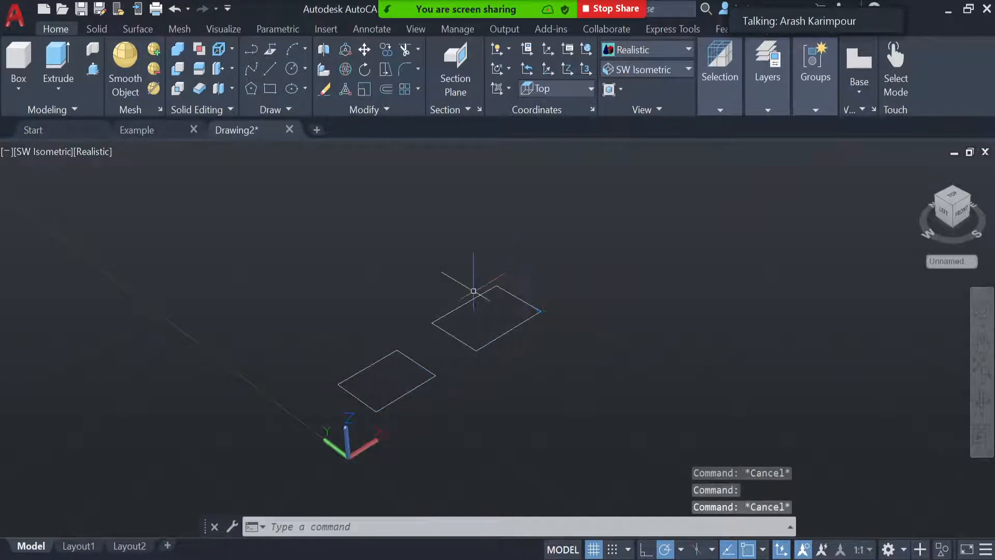
# - Extrude the rectangle upward by about 146 units
pyautogui.click(55, 59)
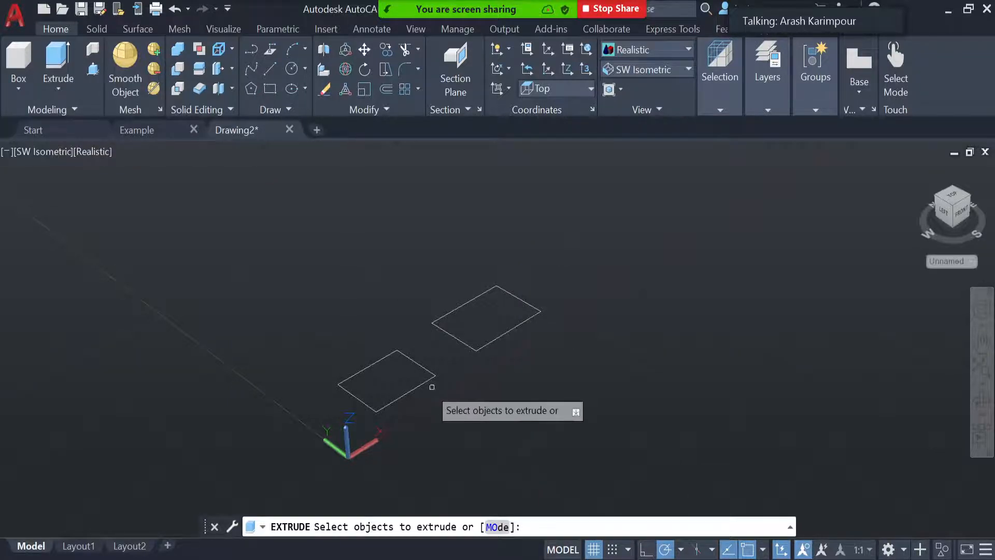
pyautogui.click(410, 390)
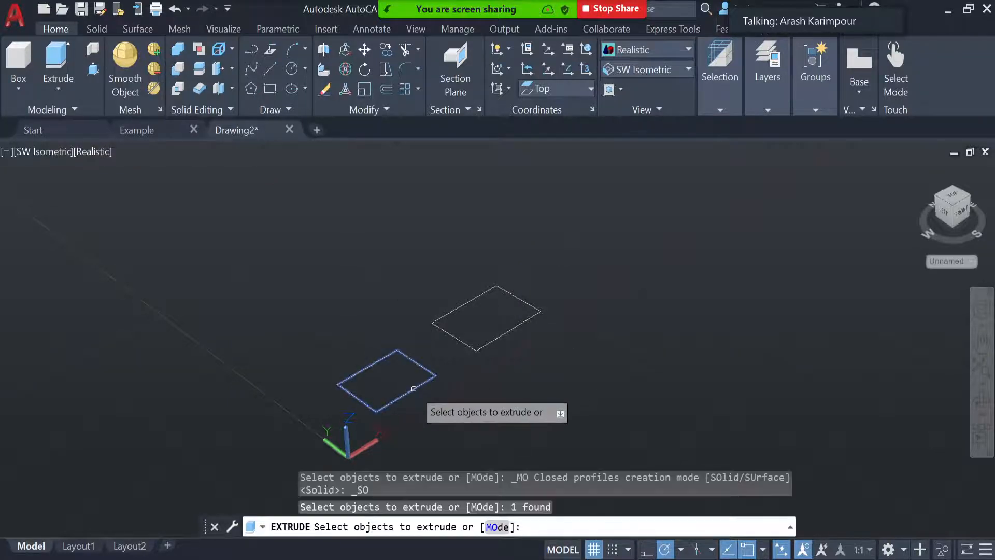
pyautogui.press('Return')
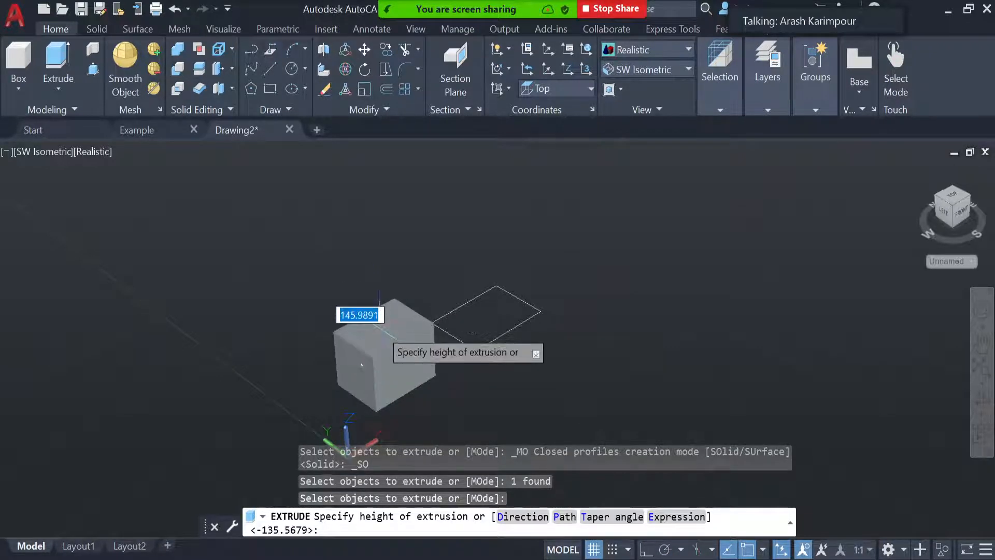
pyautogui.click(381, 328)
pyautogui.press('F10')
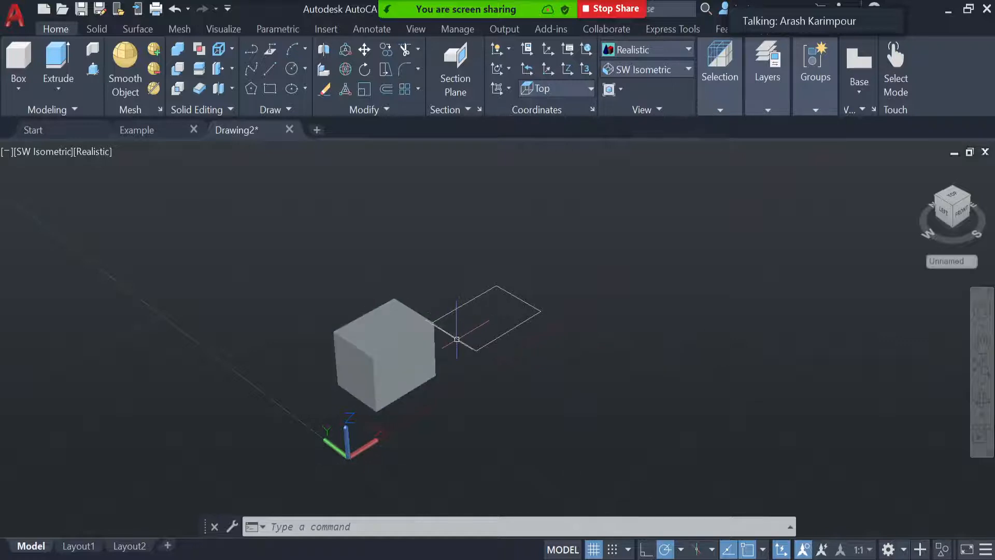
# - Extrude the four separate lines of the second outline upward by about 95 units
pyautogui.click(65, 59)
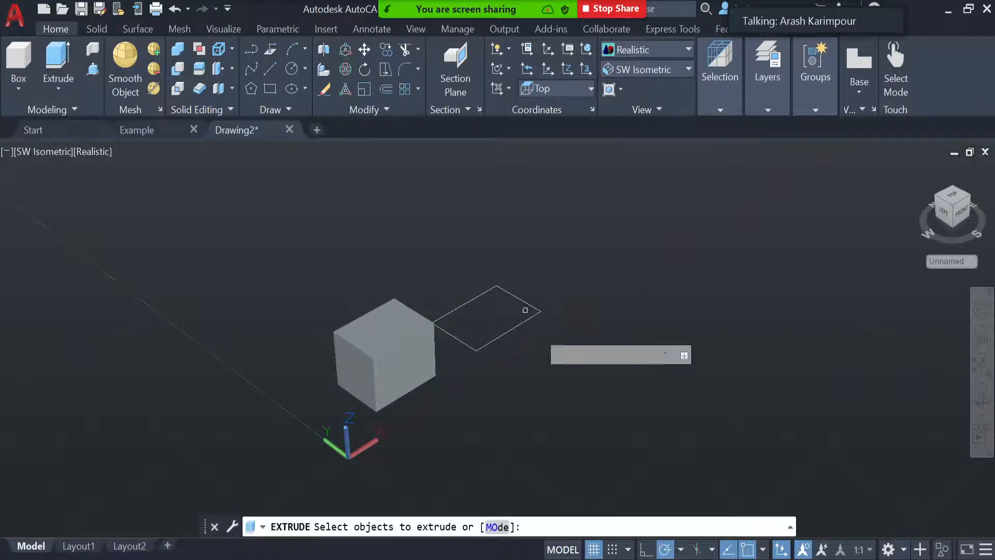
pyautogui.click(492, 337)
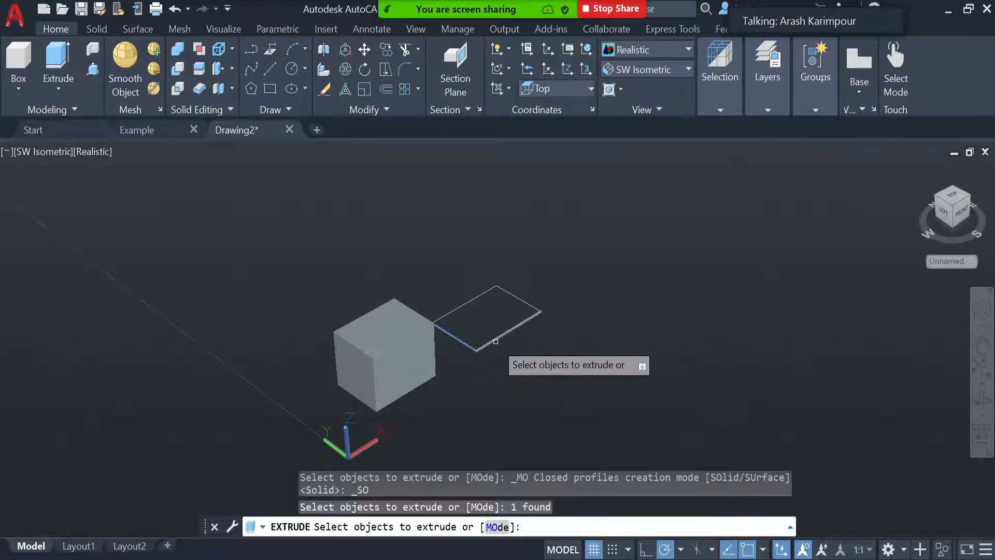
pyautogui.click(511, 330)
pyautogui.click(496, 289)
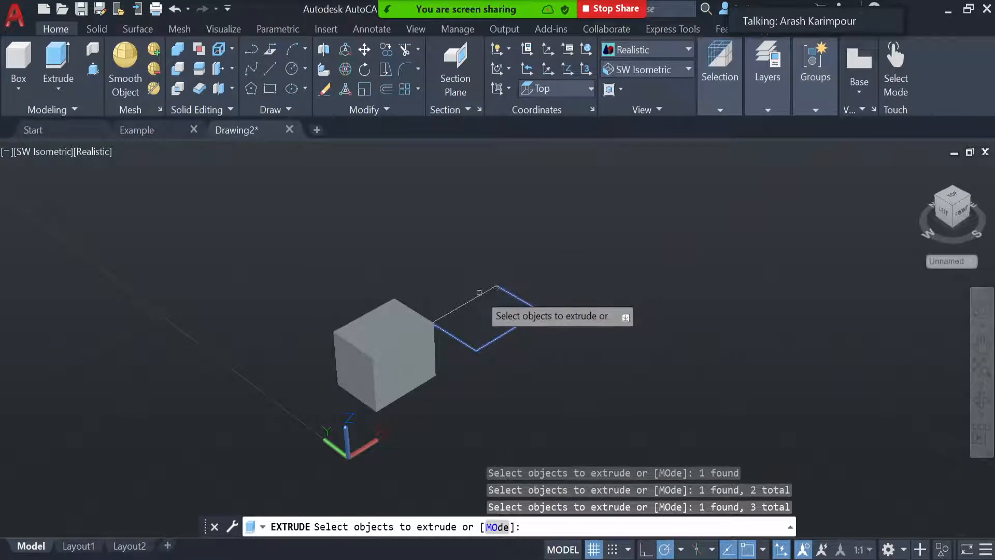
pyautogui.click(481, 293)
pyautogui.press('Return')
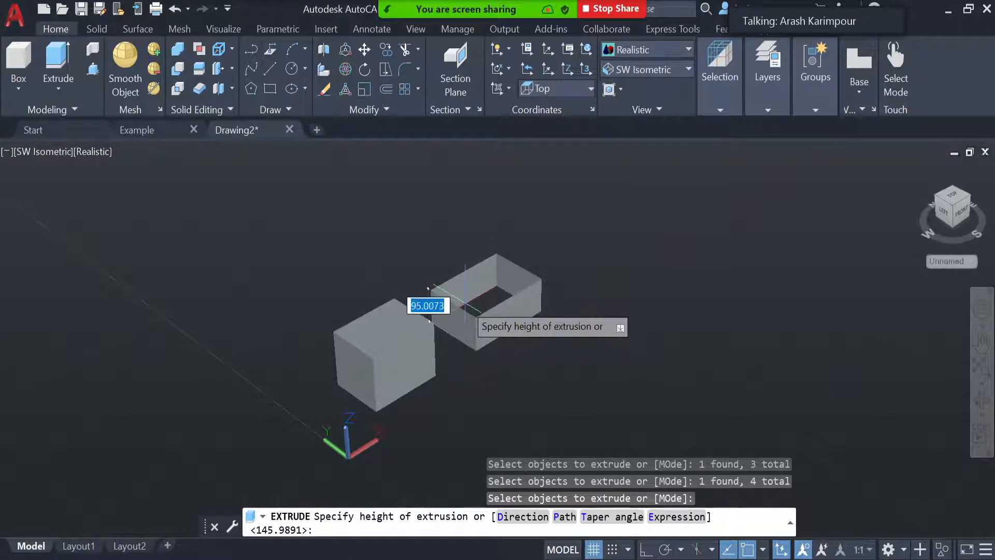
pyautogui.click(465, 304)
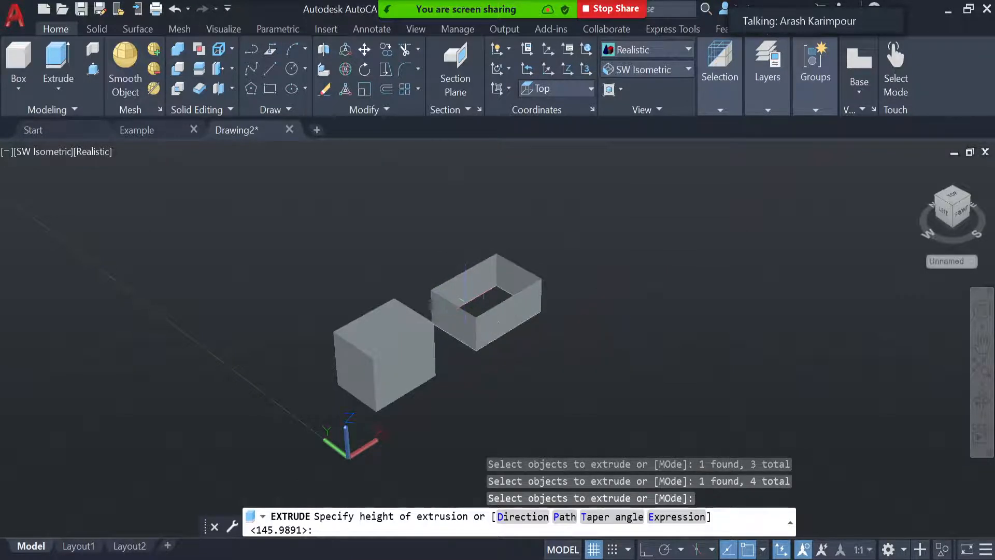
# - Select each wall of the extruded line outline and the extruded rectangle to compare the kinds of object created
pyautogui.keyDown('ctrl'); pyautogui.click(508, 314); pyautogui.keyUp('ctrl')
pyautogui.press('Escape')
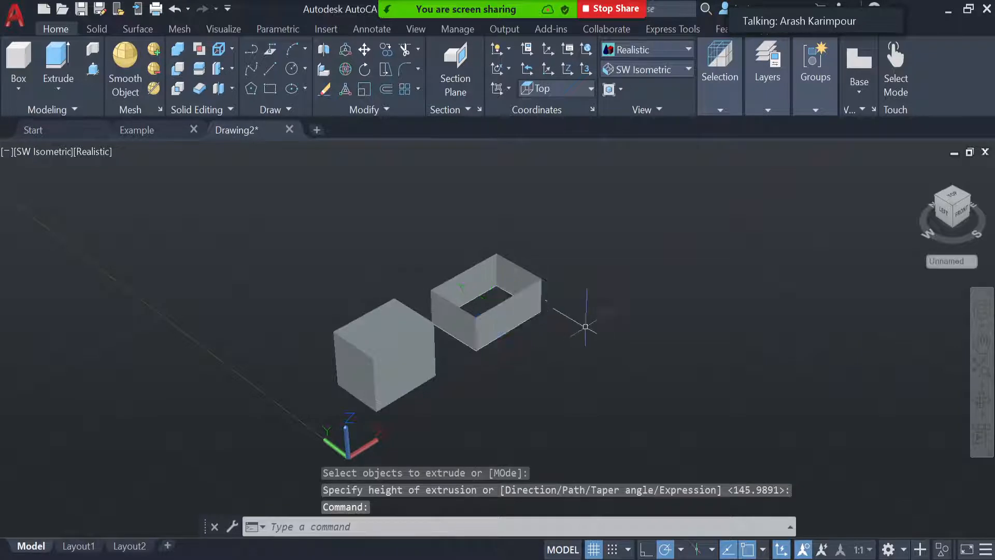
pyautogui.keyDown('ctrl'); pyautogui.click(502, 271); pyautogui.keyUp('ctrl')
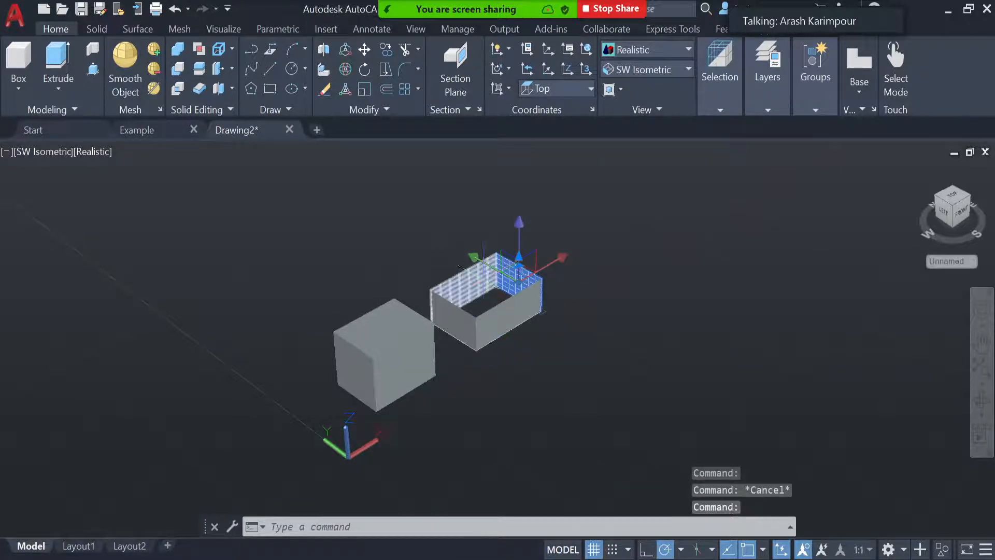
pyautogui.press('Escape')
pyautogui.keyDown('ctrl'); pyautogui.click(476, 291); pyautogui.keyUp('ctrl')
pyautogui.press('Escape')
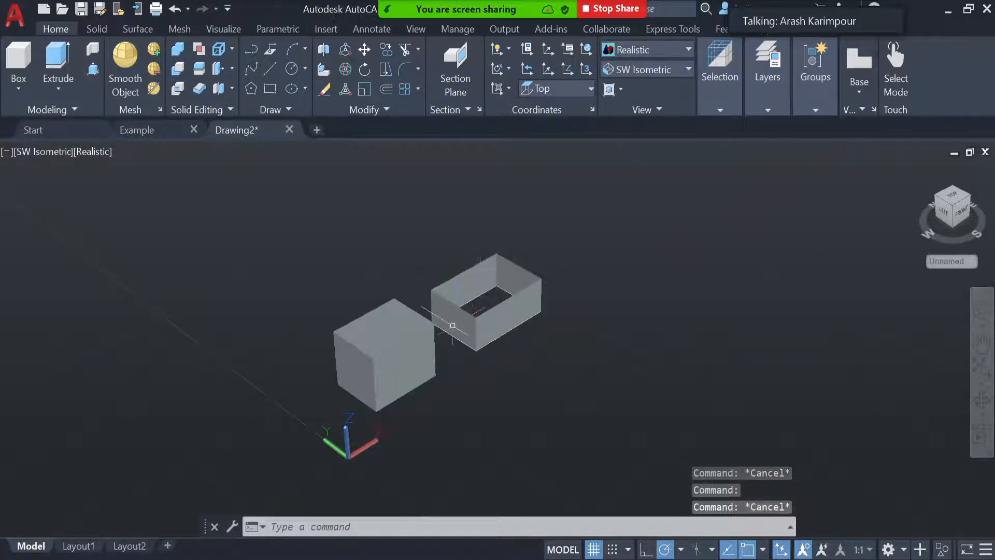
pyautogui.keyDown('ctrl'); pyautogui.click(454, 328); pyautogui.keyUp('ctrl')
pyautogui.press('Escape')
pyautogui.click(399, 360)
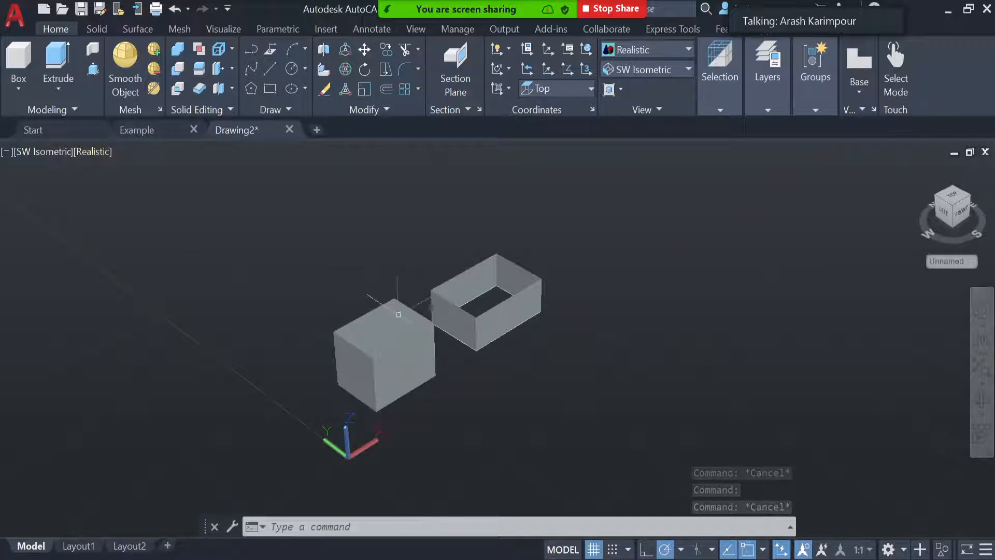
# - Undo both extrusions, going back to the two flat outlines
pyautogui.hotkey('ctrl', 'z')
pyautogui.hotkey('ctrl', 'z')
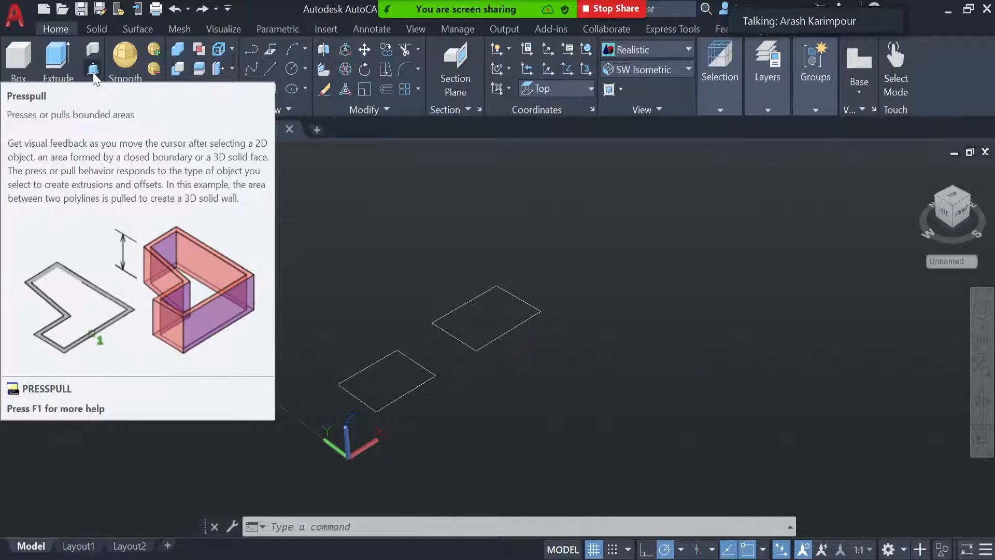
# - Presspull the area inside the rectangle nearest the origin upward into a solid block
pyautogui.click(91, 71)
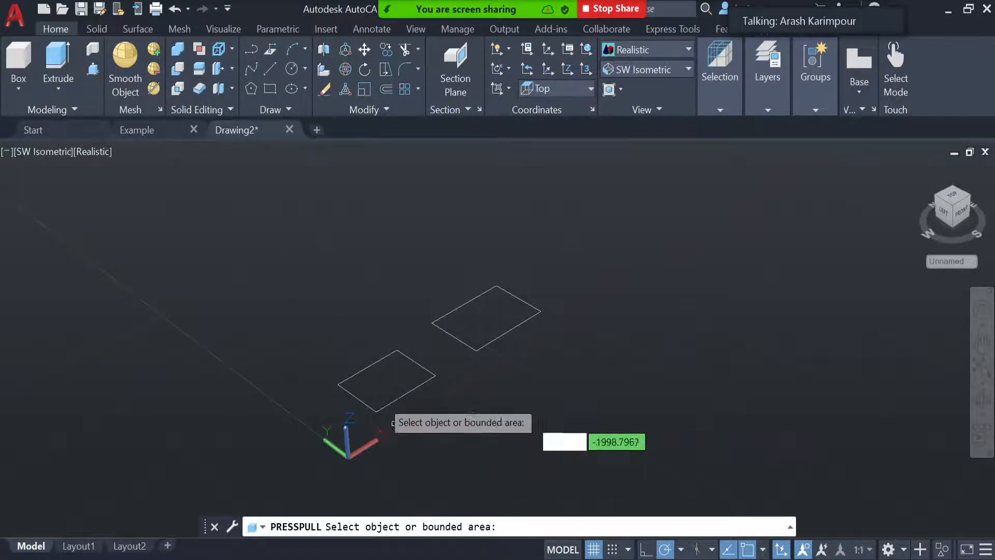
pyautogui.click(413, 386)
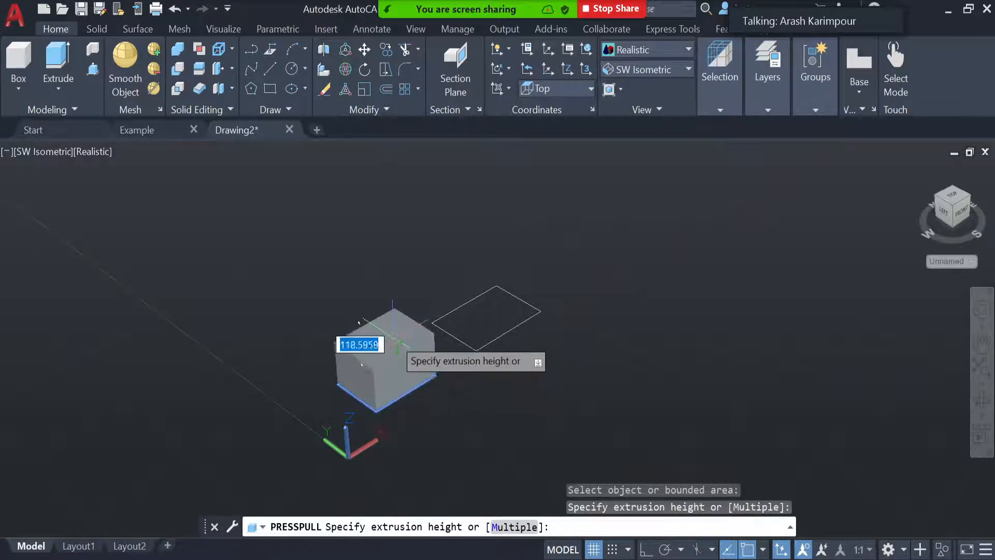
pyautogui.click(362, 364)
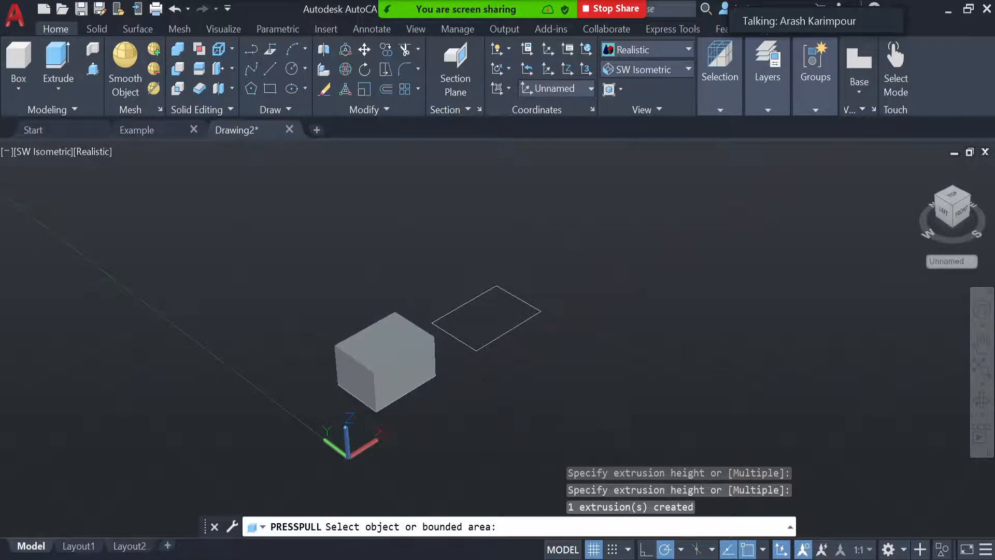
pyautogui.press('Return')
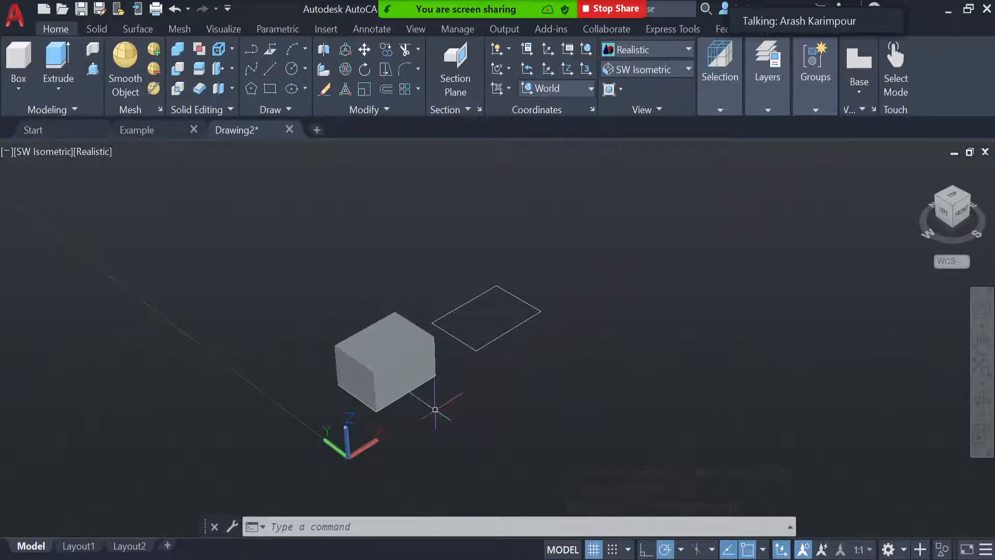
# - Presspull the area bounded by the four separate lines upward by about 91 units
pyautogui.click(93, 71)
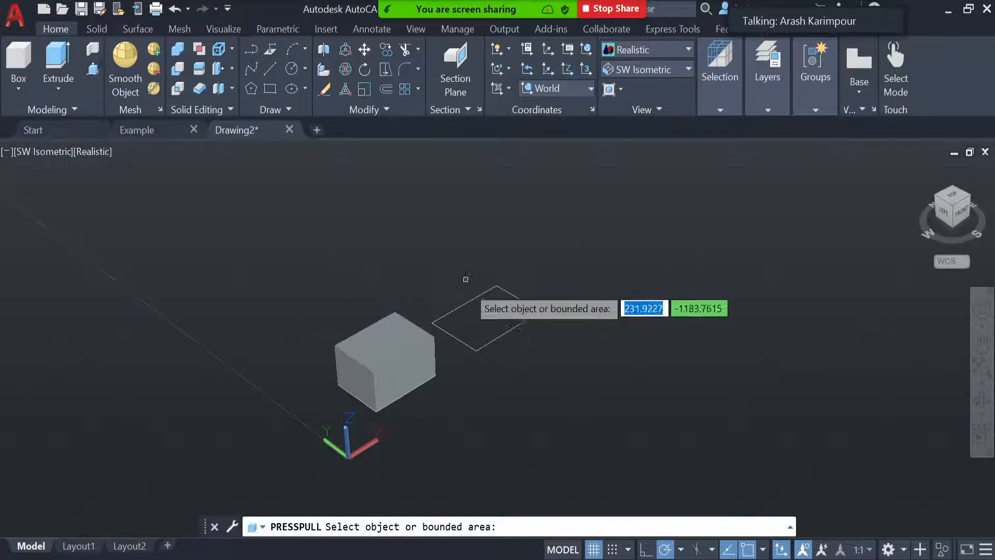
pyautogui.click(500, 326)
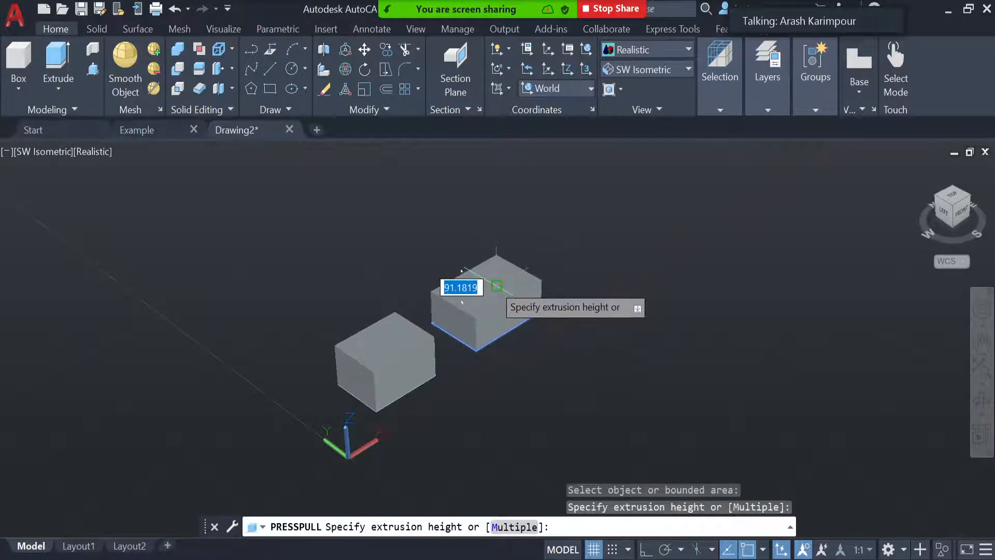
pyautogui.click(495, 280)
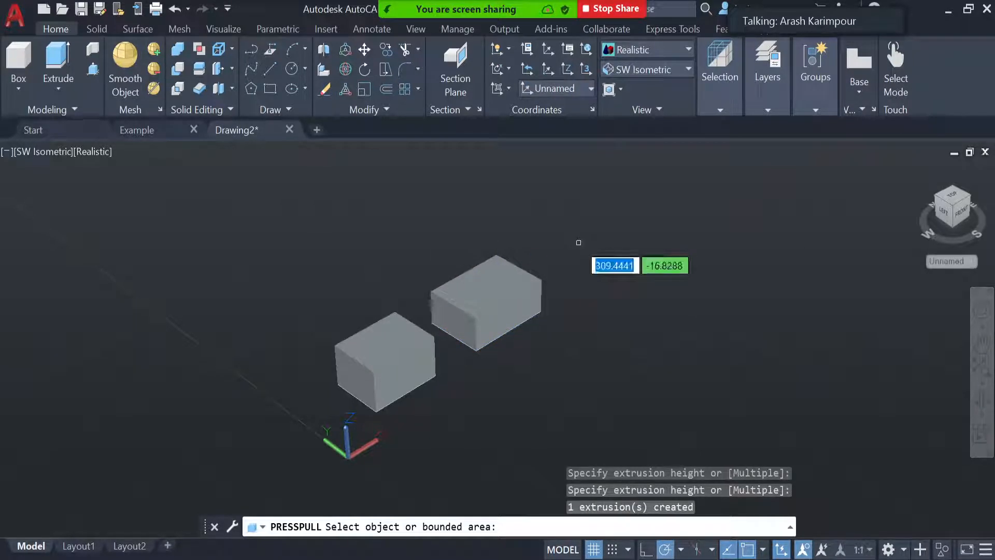
pyautogui.press('Return')
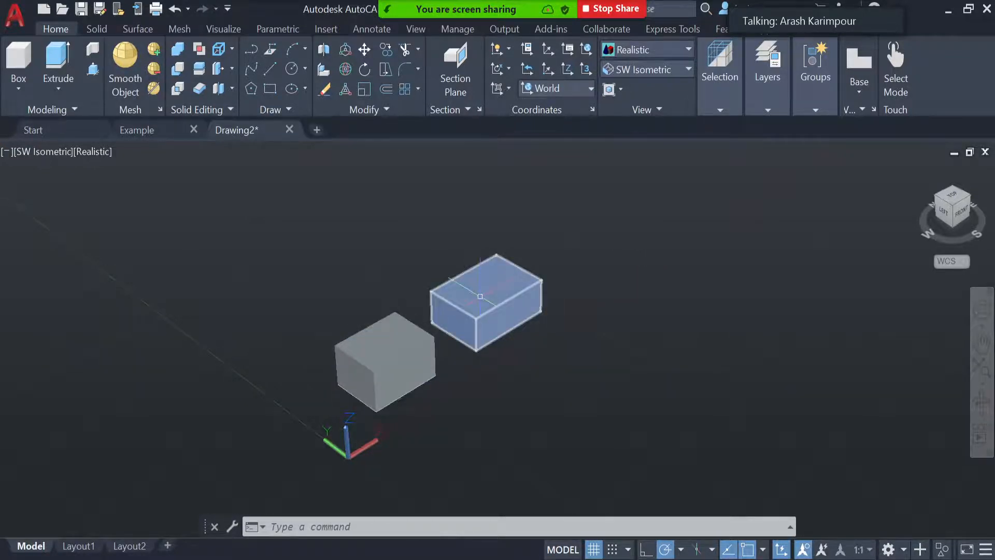
# - Undo both Presspull extrusions, going back to the two flat outlines
pyautogui.moveTo(480, 297)
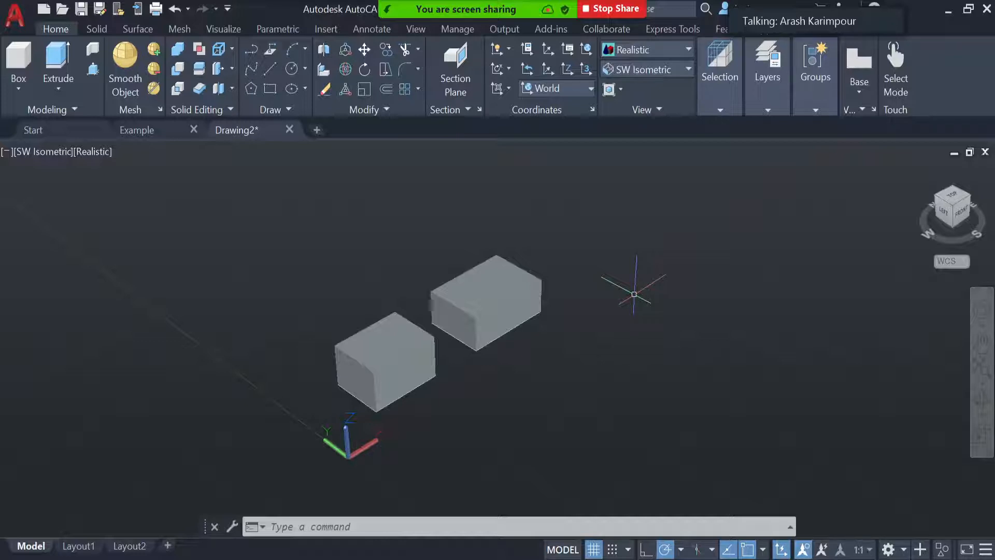
pyautogui.click(54, 67)
pyautogui.press('Escape')
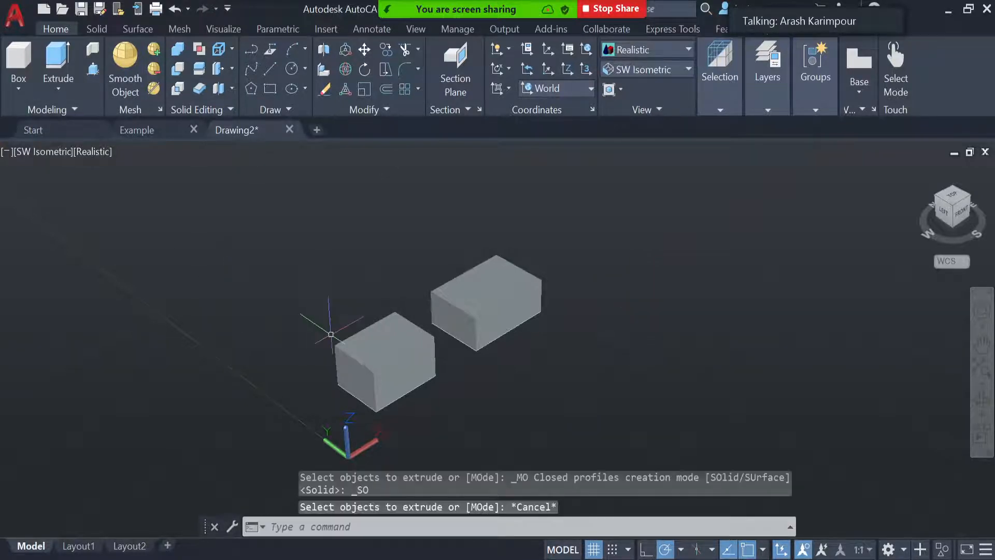
pyautogui.hotkey('ctrl', 'z')
pyautogui.hotkey('ctrl', 'z')
pyautogui.hotkey('ctrl', 'z')
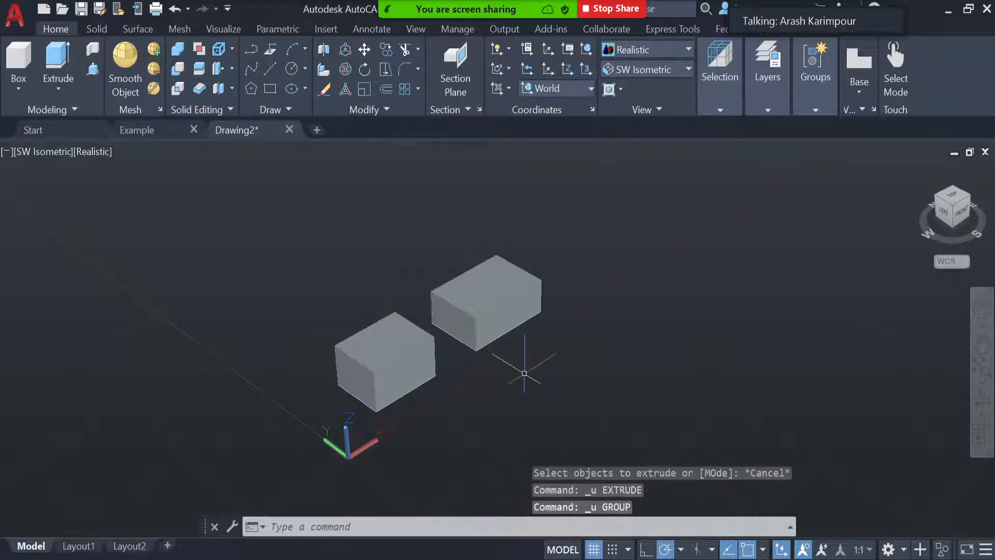
pyautogui.hotkey('ctrl', 'z')
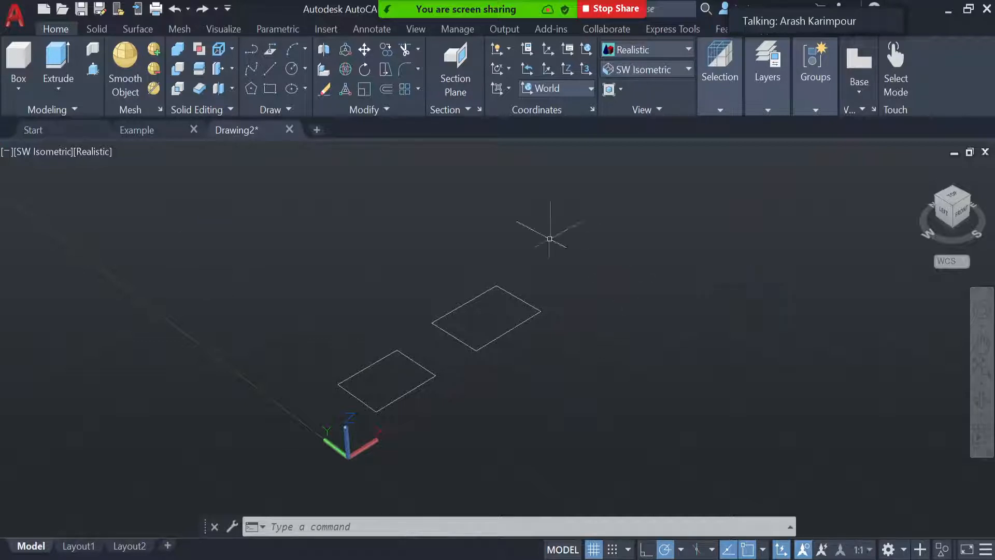
# - Delete the outline made of four separate lines, keeping only the rectangle near the origin
pyautogui.click(530, 242)
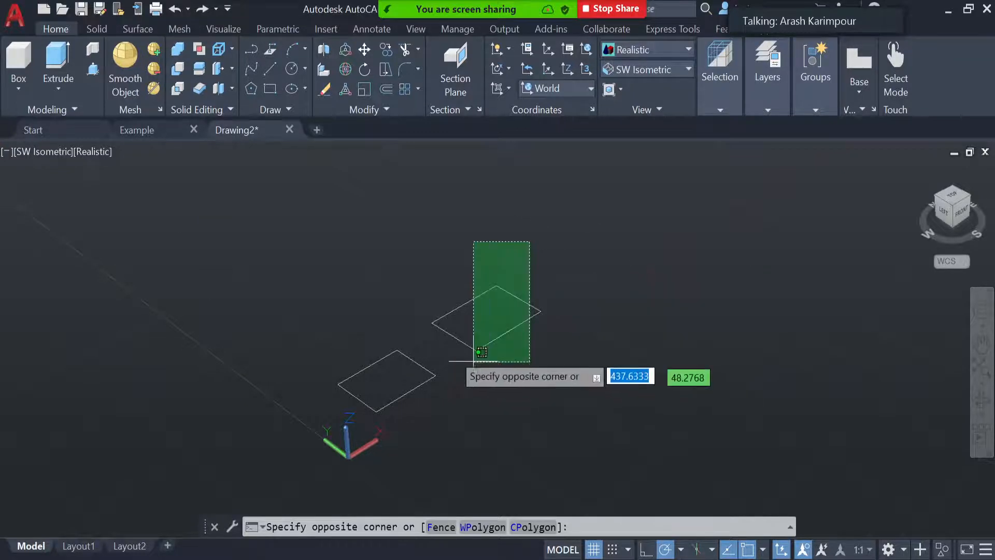
pyautogui.click(444, 351)
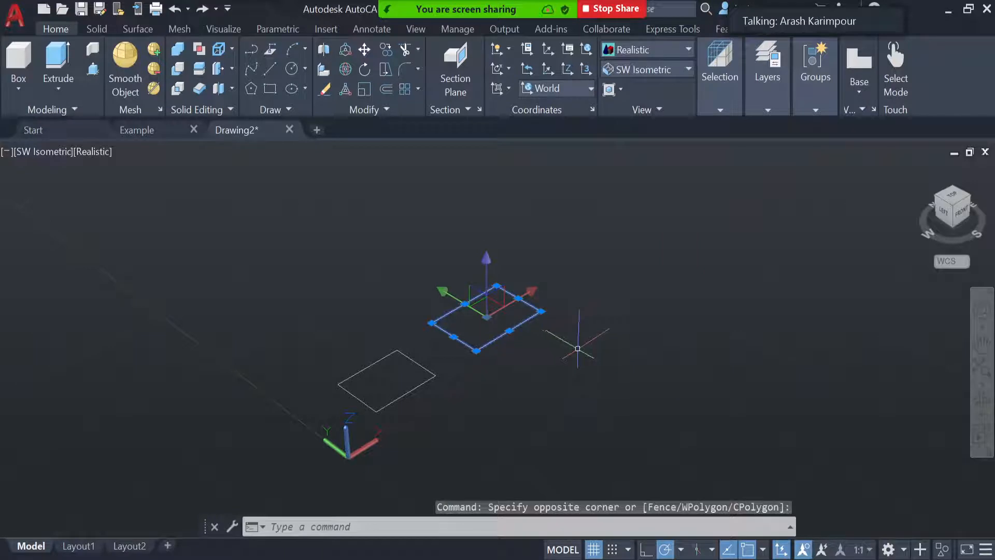
pyautogui.press('Delete')
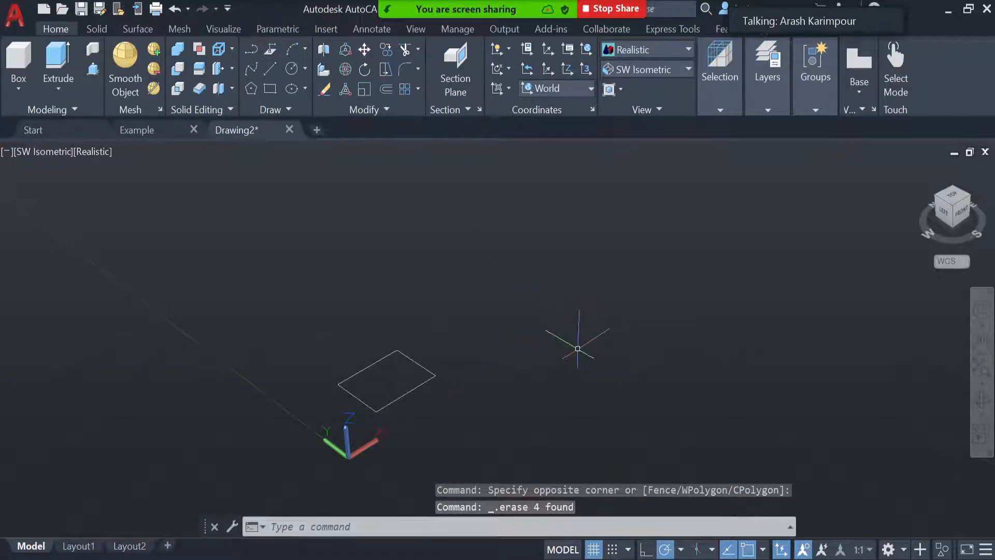
# - Presspull the remaining rectangle upward into a tall block, and undo the extrusion
pyautogui.click(93, 69)
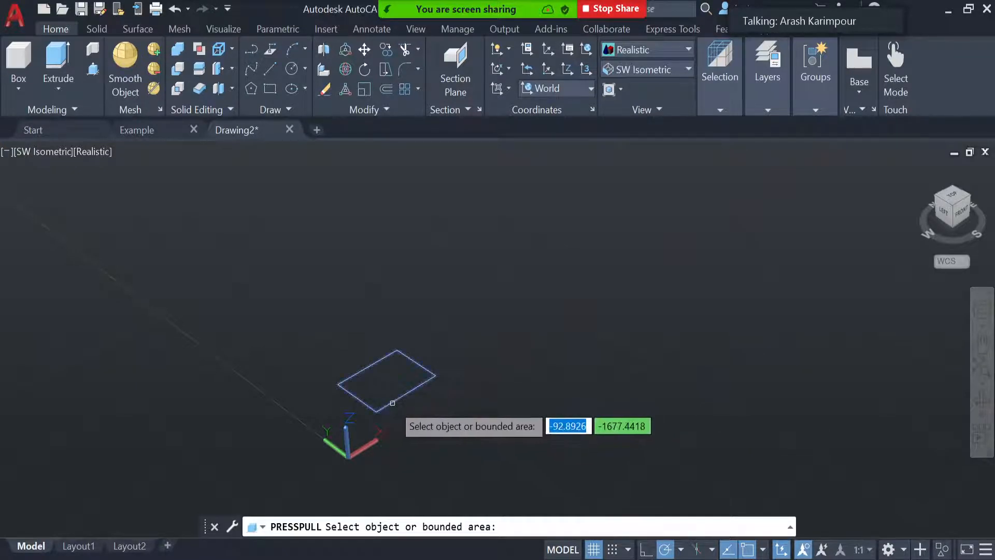
pyautogui.scroll(3, 395, 403)
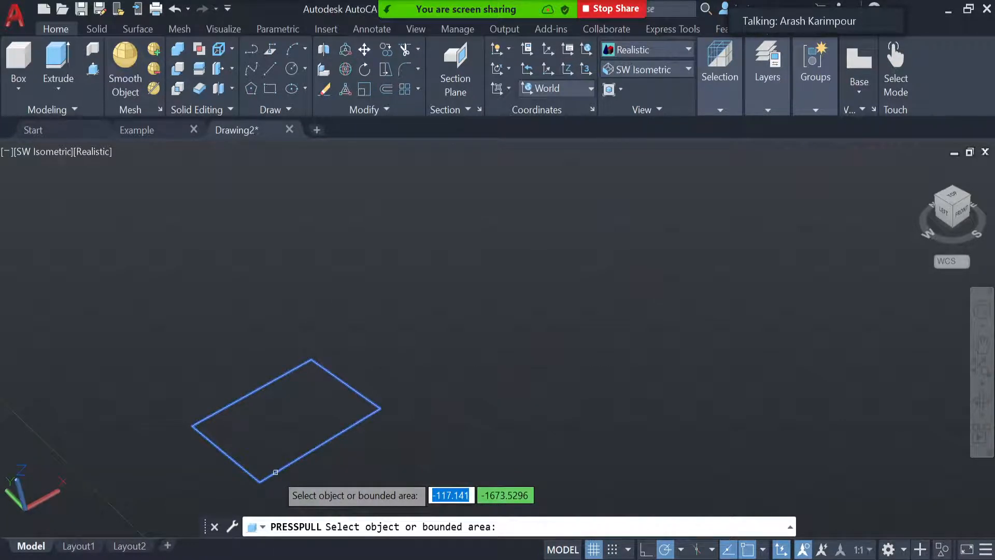
pyautogui.click(278, 433)
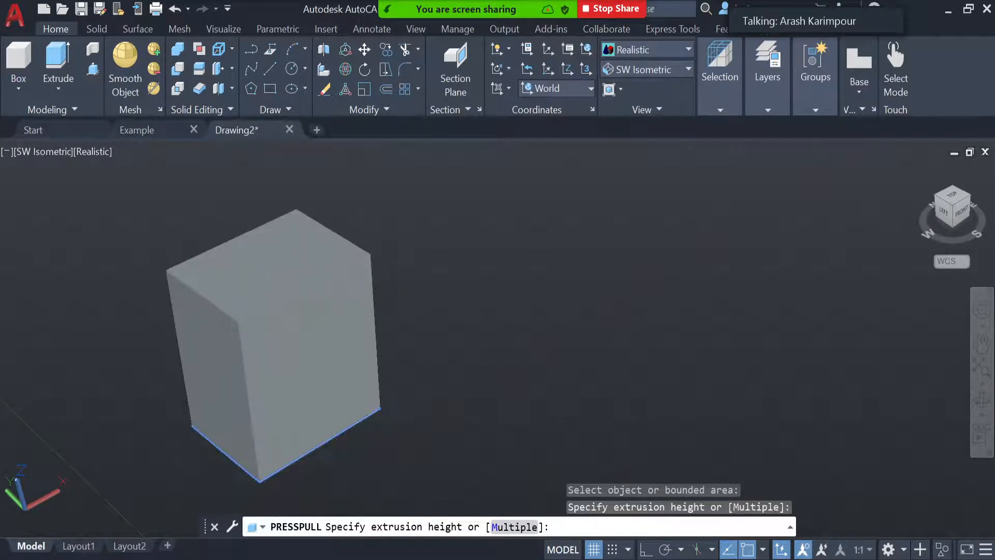
pyautogui.click(245, 267)
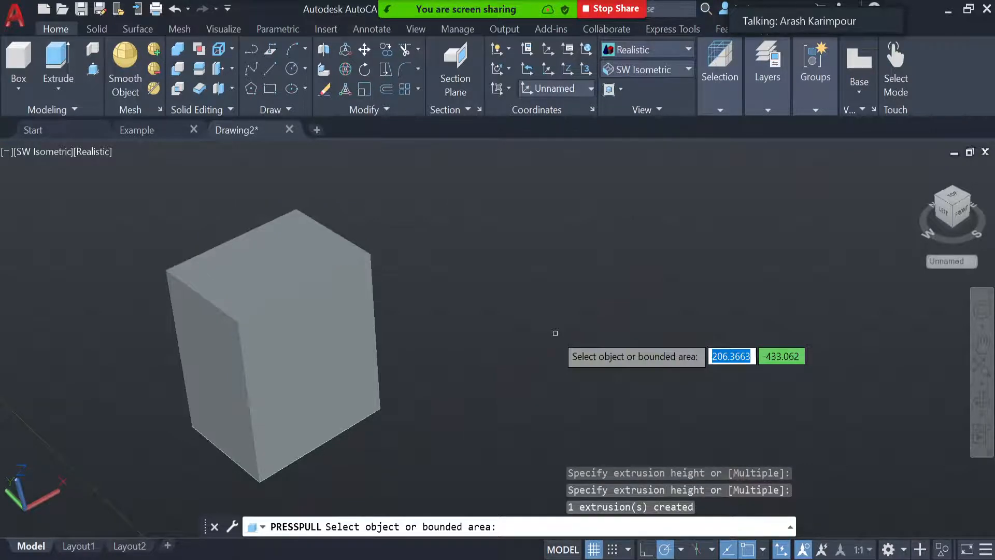
pyautogui.press('Return')
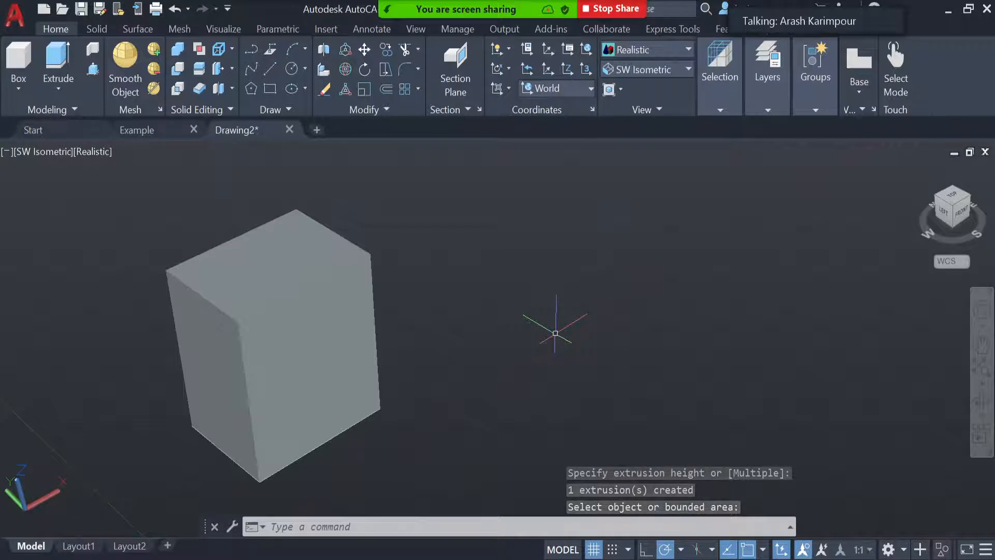
pyautogui.hotkey('ctrl', 'z')
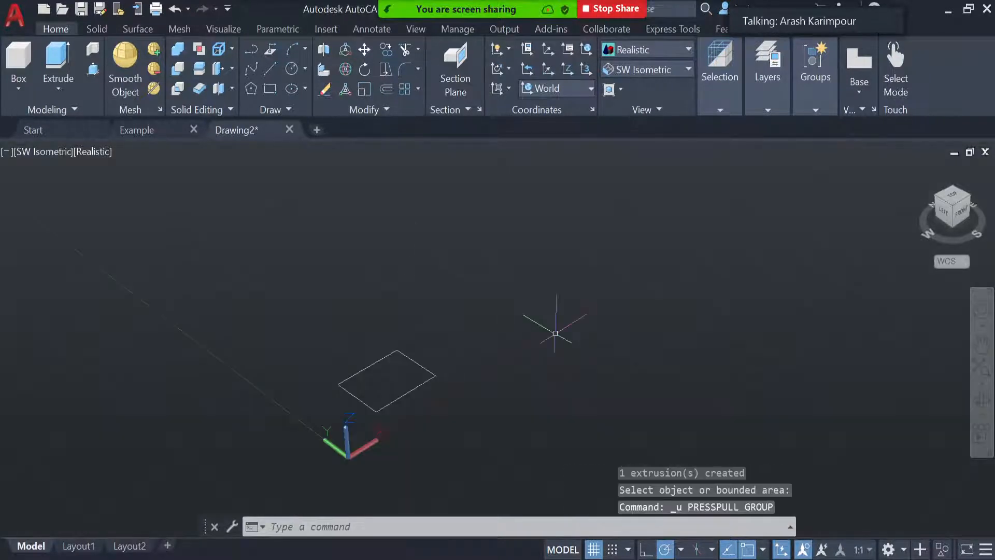
# - Repeat Presspull by picking inside the rectangle and pulling it upward, and undo the result
pyautogui.click(92, 70)
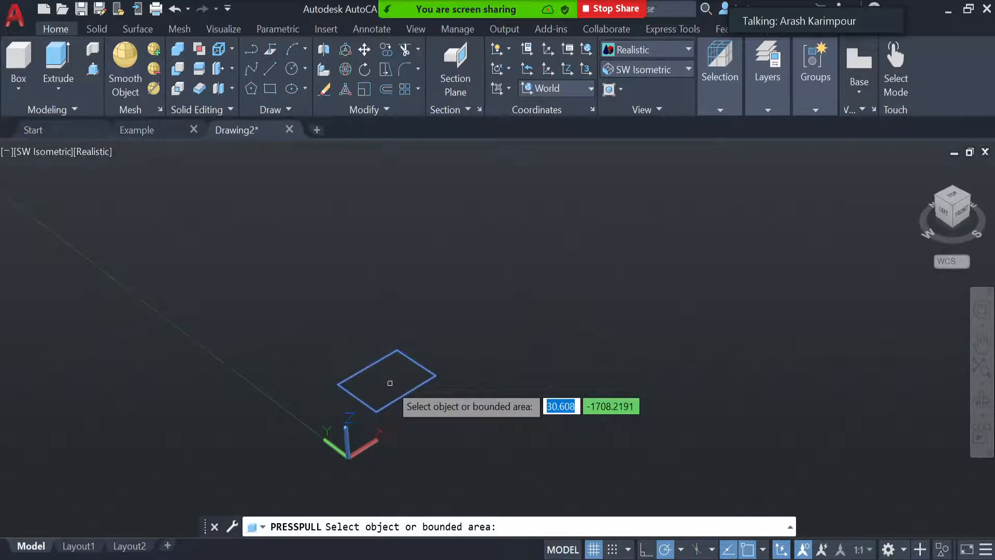
pyautogui.click(390, 383)
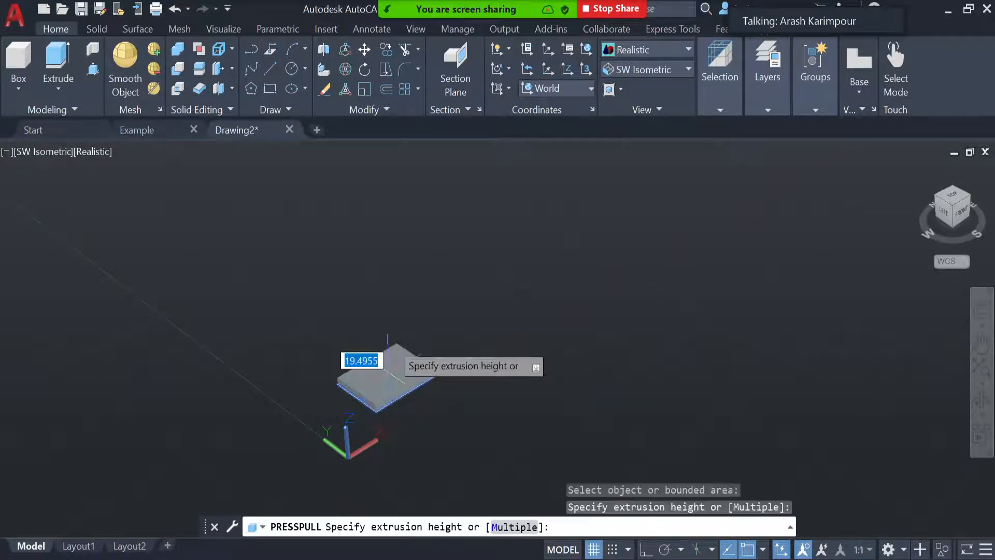
pyautogui.click(383, 298)
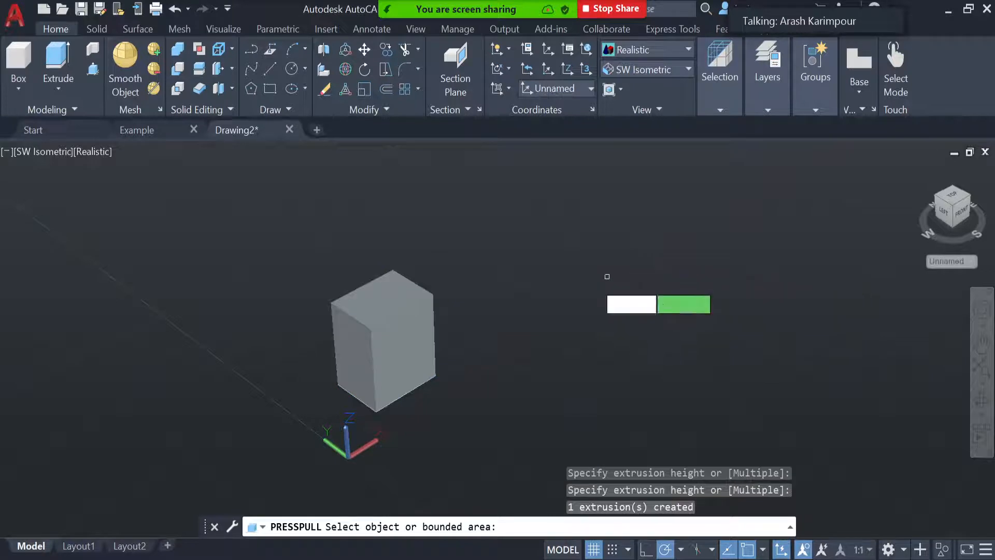
pyautogui.press('Escape')
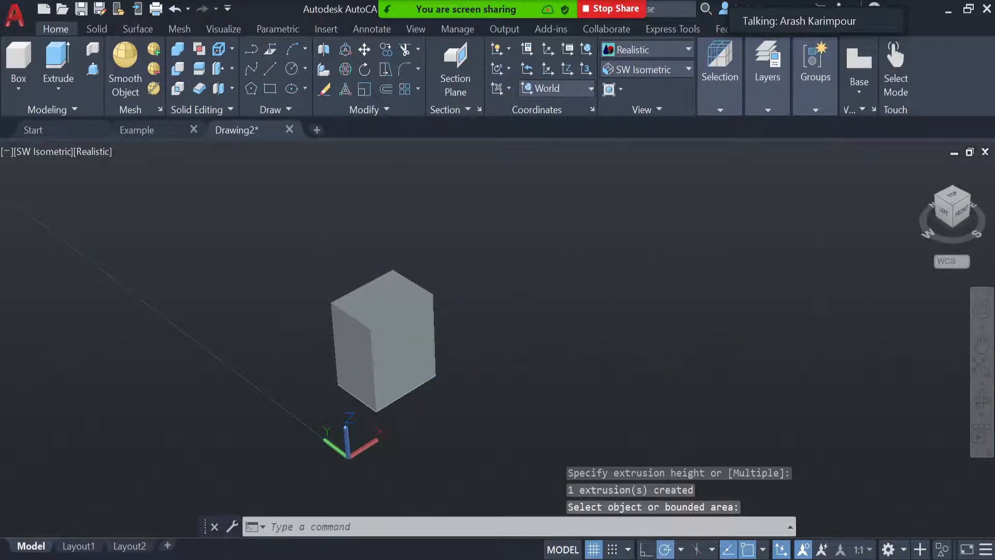
pyautogui.hotkey('ctrl', 'z')
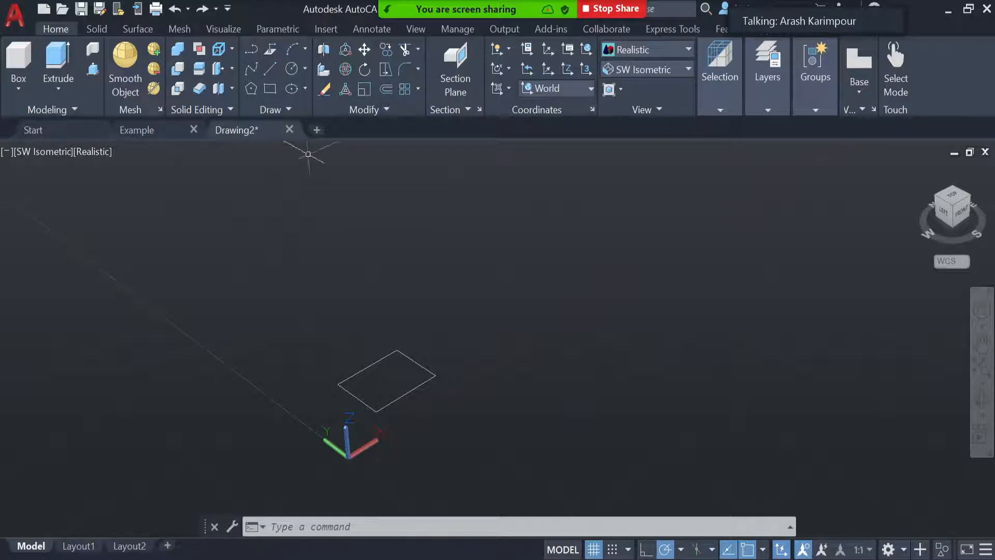
# - Draw a circle with a radius of about 166 units, centred behind the rectangle's far corner and overlapping it
pyautogui.click(292, 72)
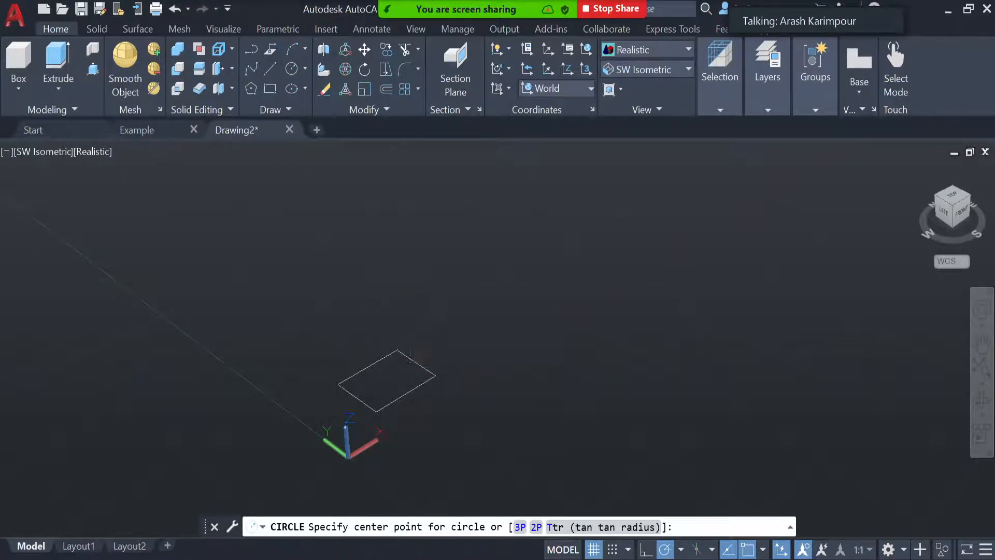
pyautogui.click(397, 330)
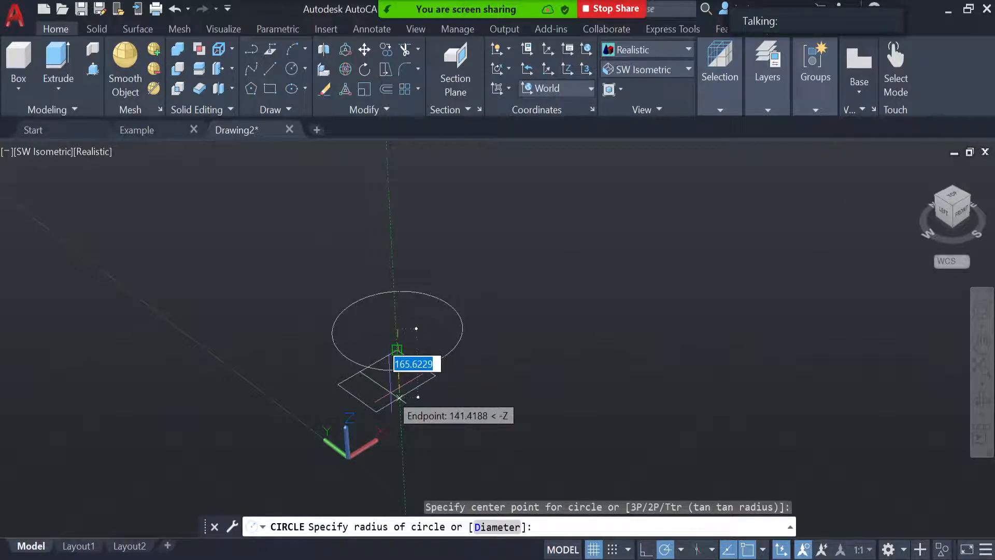
pyautogui.click(400, 398)
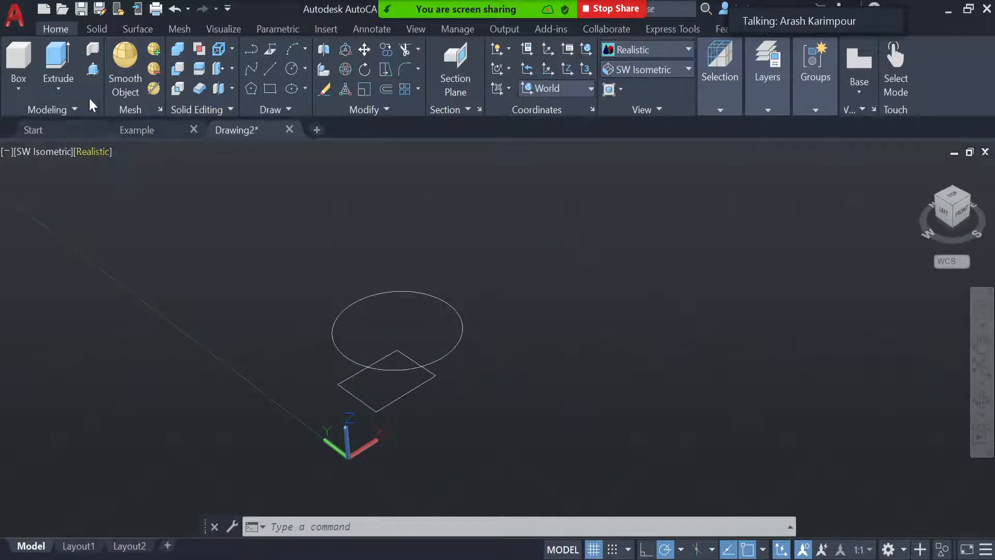
# - Presspull the whole rectangle, including its overlap with the circle, upward by about 276 units, and undo the extrusion
pyautogui.click(93, 70)
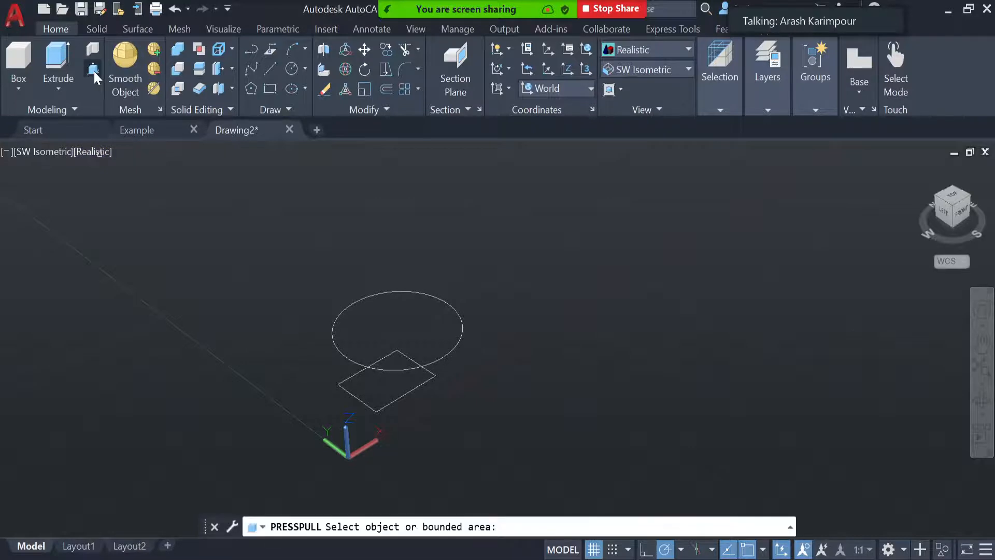
pyautogui.click(393, 403)
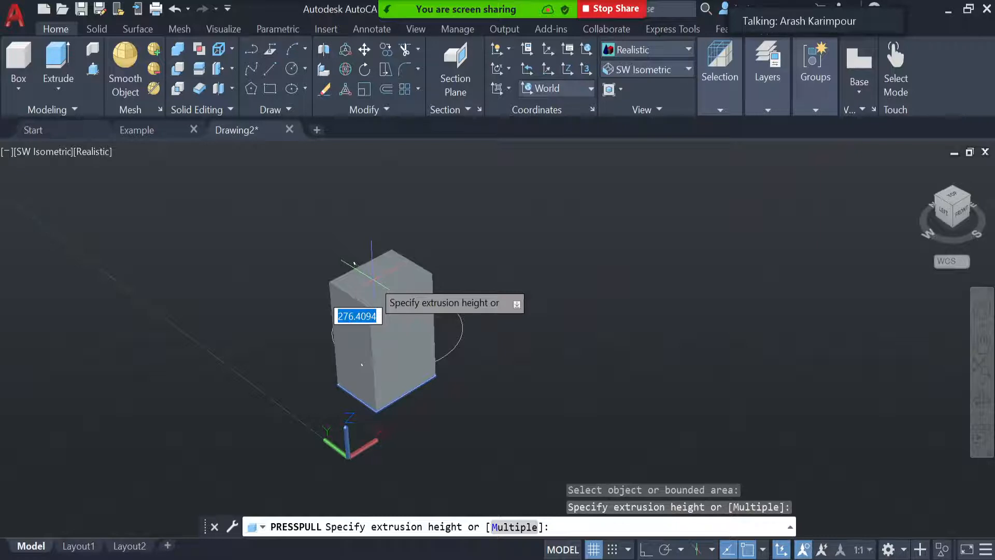
pyautogui.click(371, 277)
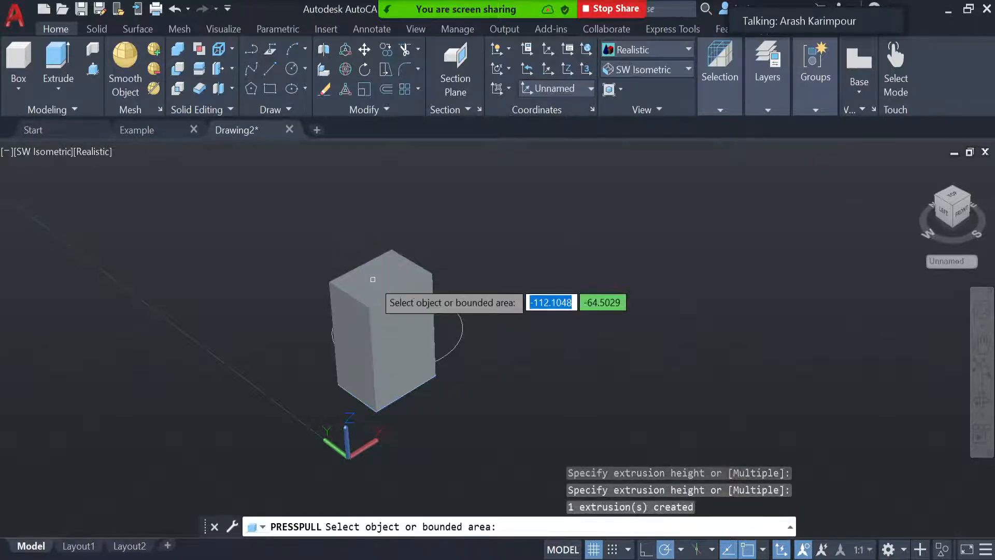
pyautogui.hotkey('ctrl', 'z')
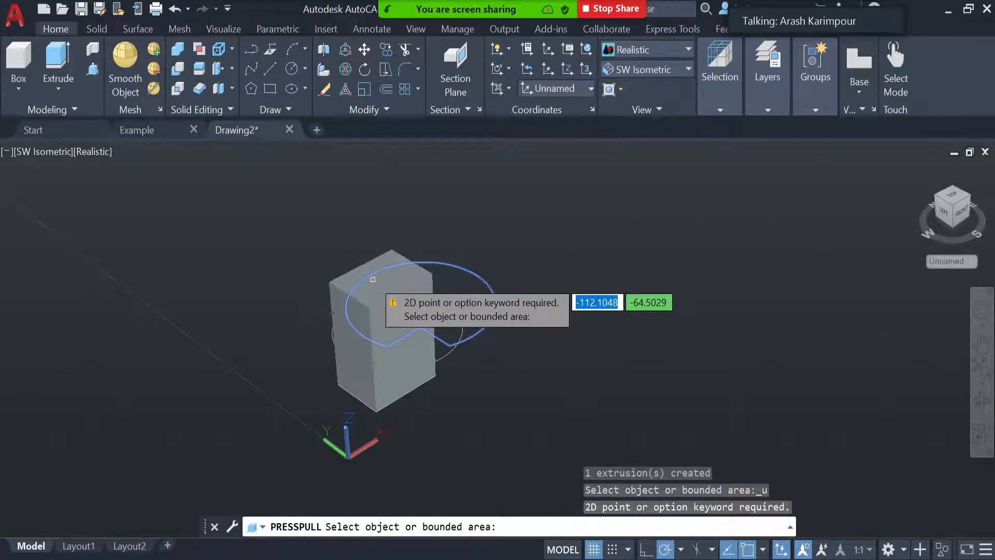
pyautogui.press('Escape')
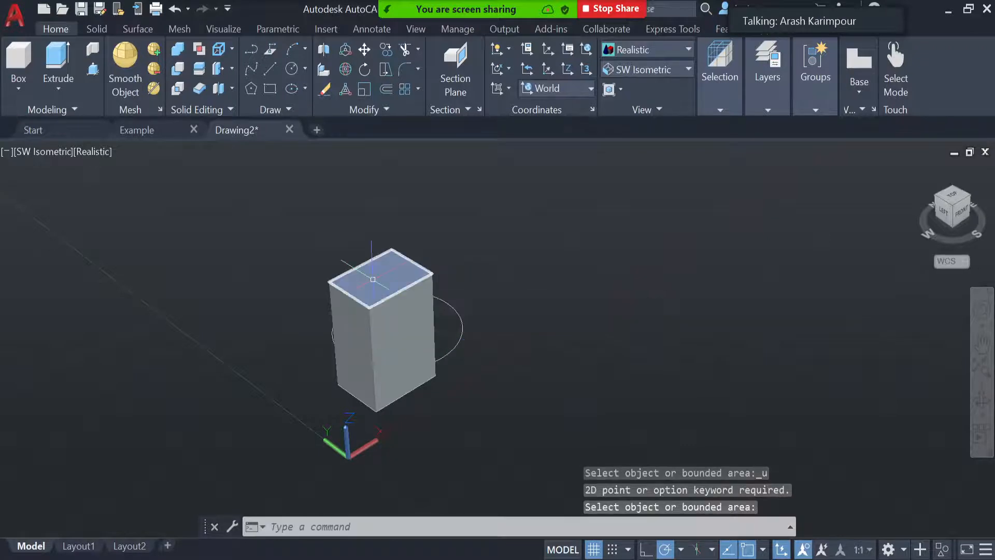
pyautogui.hotkey('ctrl', 'z')
# - Switch the model to the SE Isometric view with the overlapping rectangle and circle in sight
pyautogui.click(671, 70)
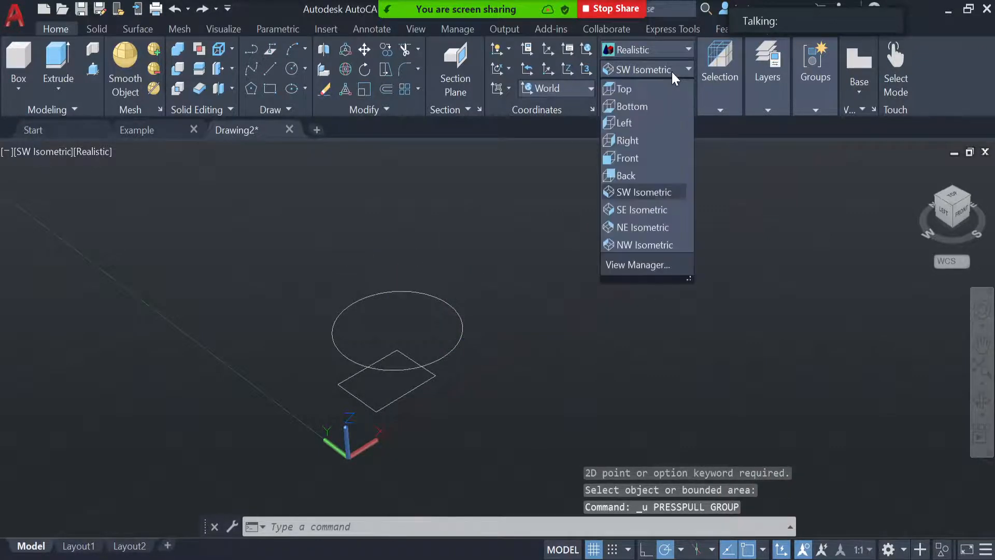
pyautogui.click(671, 210)
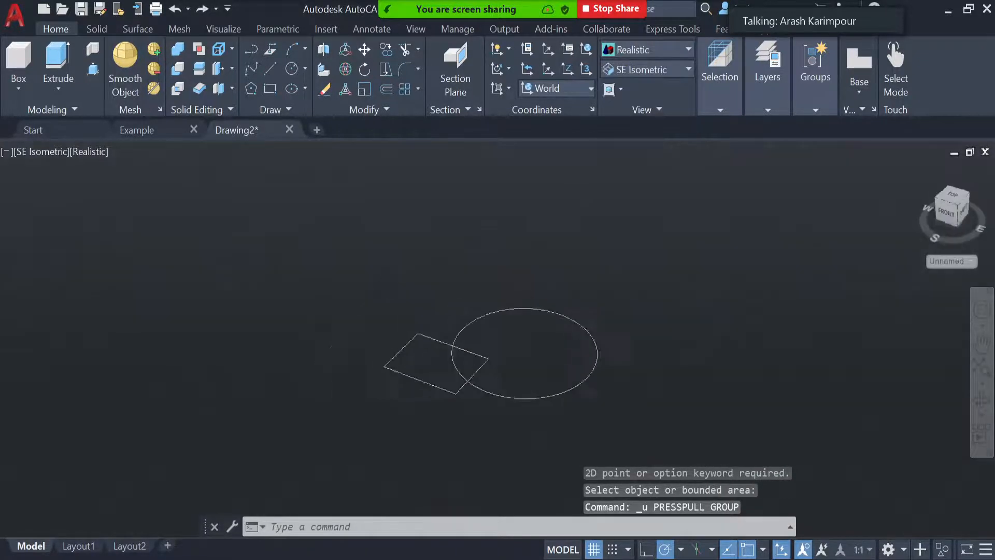
pyautogui.scroll(-5, 574, 300)
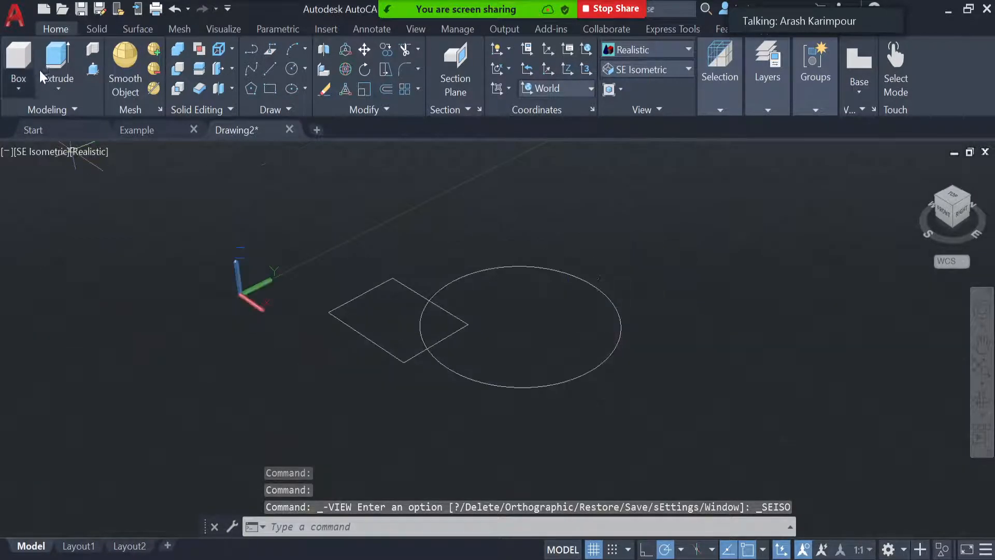
# - Presspull the whole circle, including its overlap with the rectangle, upward into a tall cylinder, and undo the extrusion
pyautogui.click(93, 70)
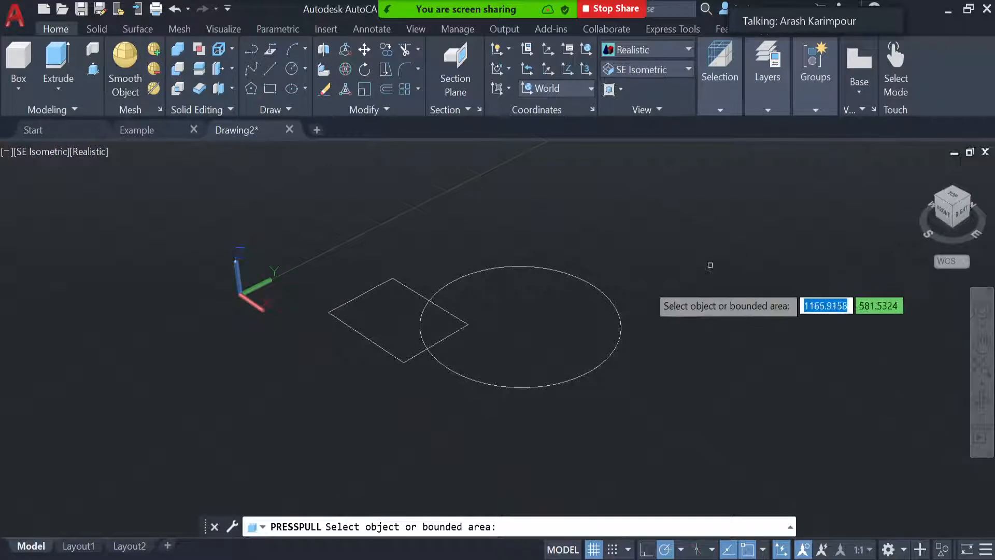
pyautogui.scroll(-2, 497, 336)
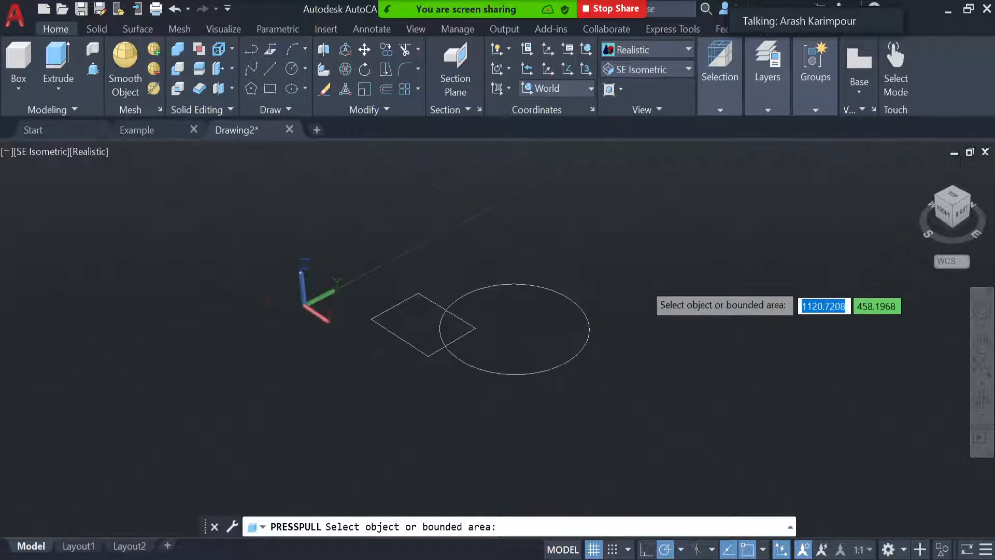
pyautogui.click(562, 363)
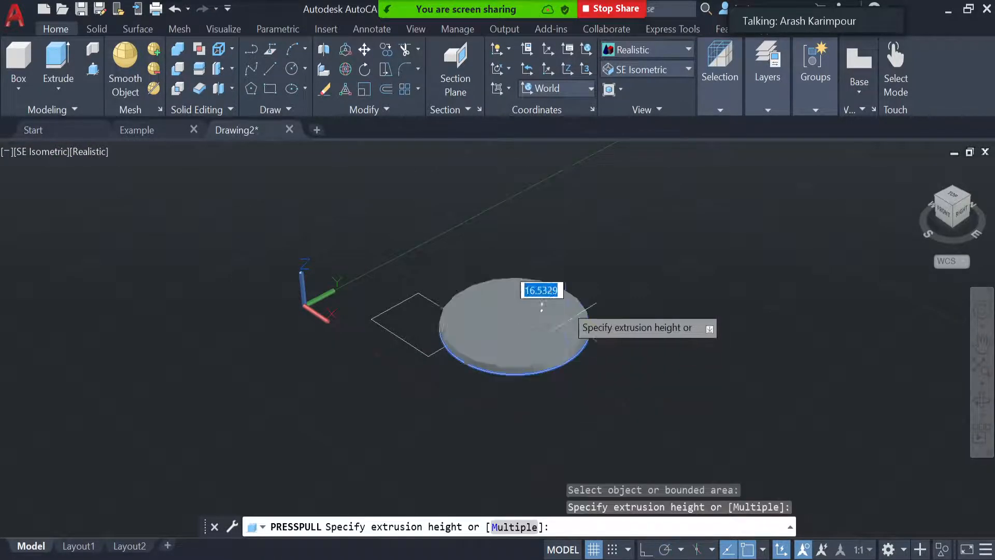
pyautogui.click(560, 209)
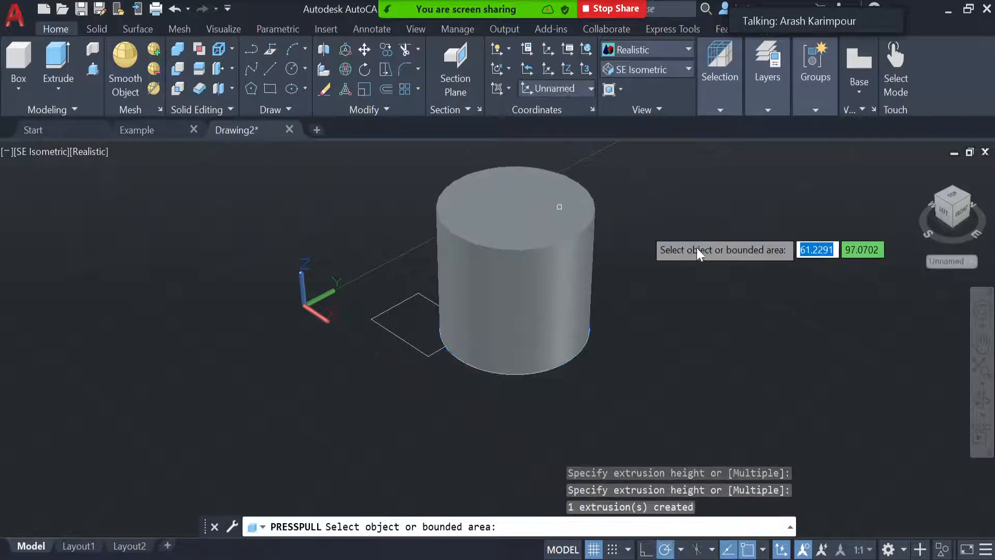
pyautogui.press('Return')
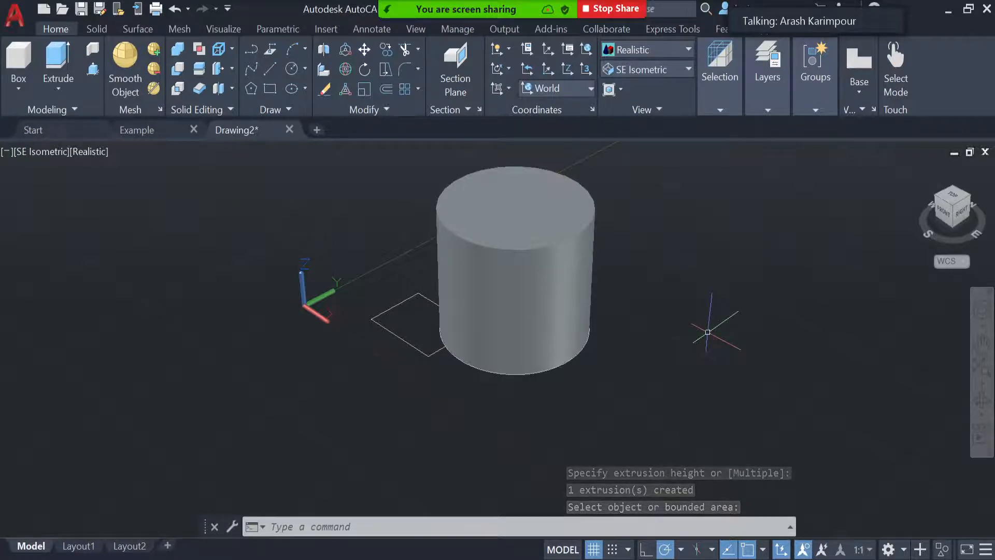
pyautogui.hotkey('ctrl', 'z')
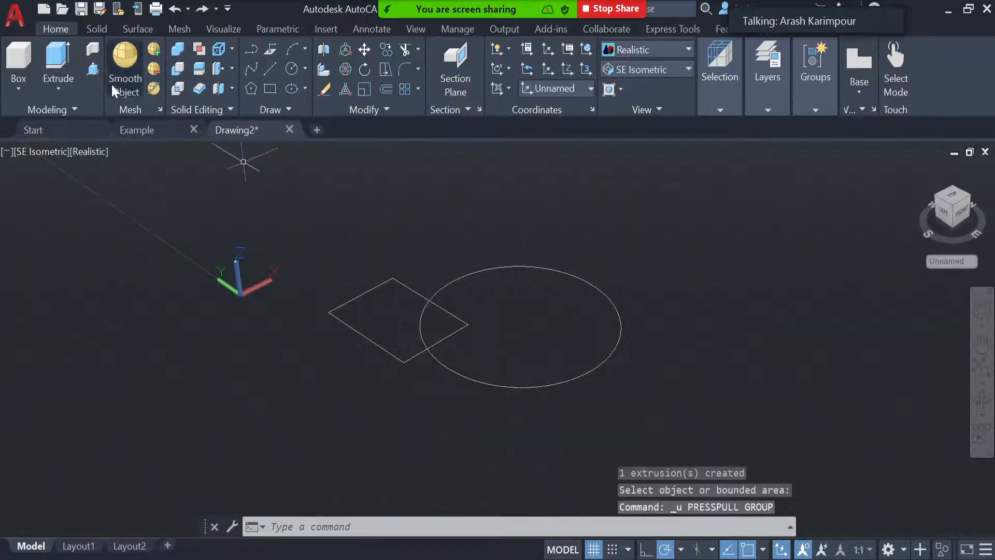
# - Presspull only the rectangle's area outside the circle upward by about 170 units, and undo the extrusion after inspecting its curved cut
pyautogui.click(97, 70)
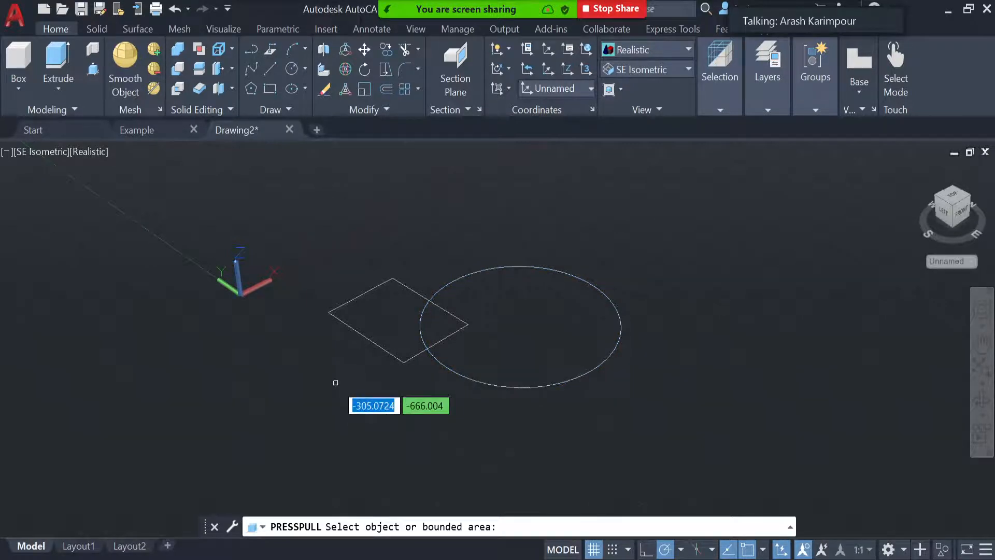
pyautogui.click(389, 327)
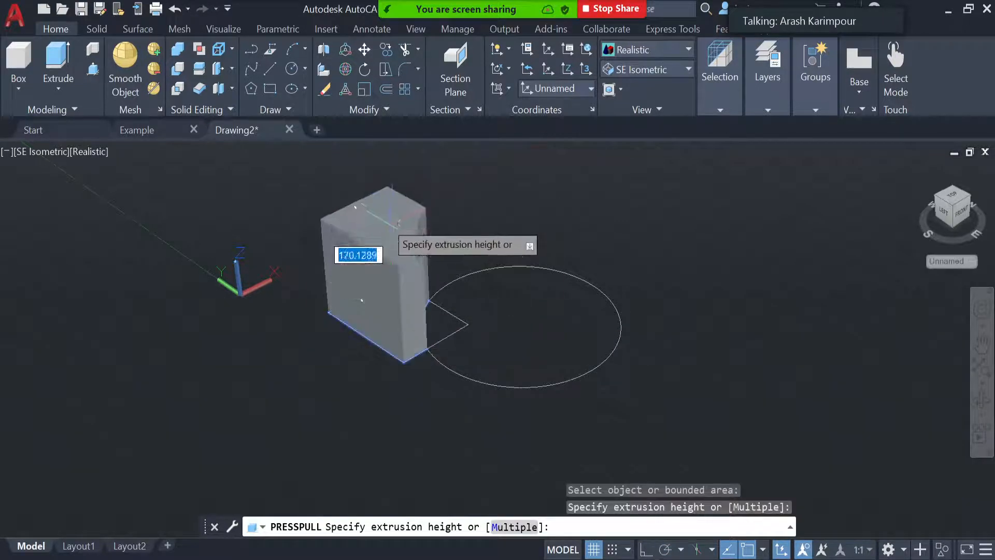
pyautogui.click(371, 223)
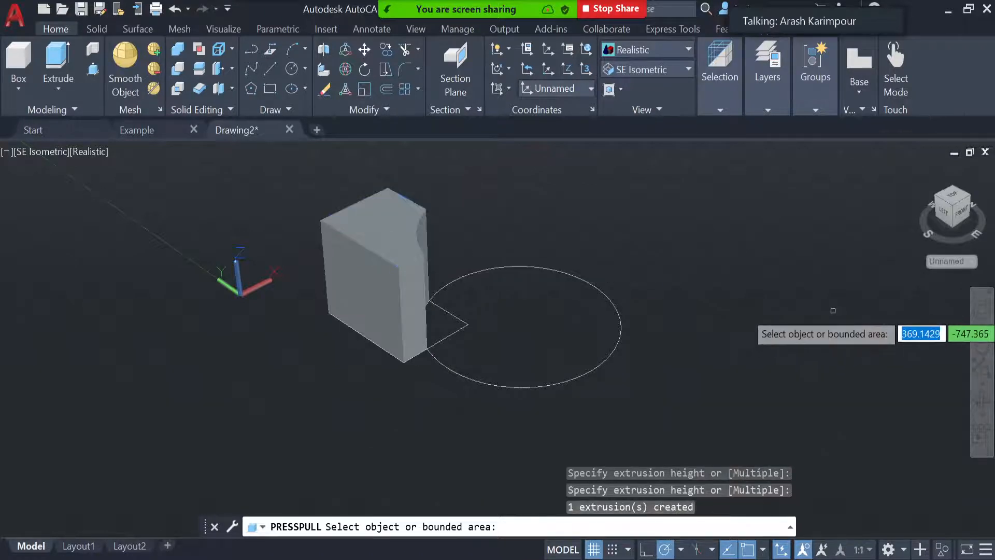
pyautogui.press('Escape')
pyautogui.click(981, 401)
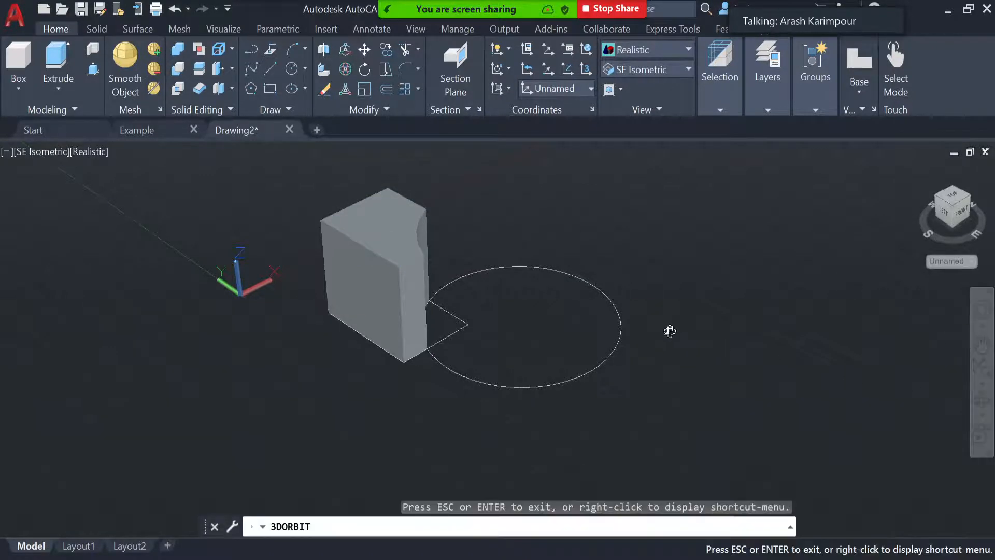
pyautogui.moveTo(667, 329); pyautogui.dragTo(634, 346)
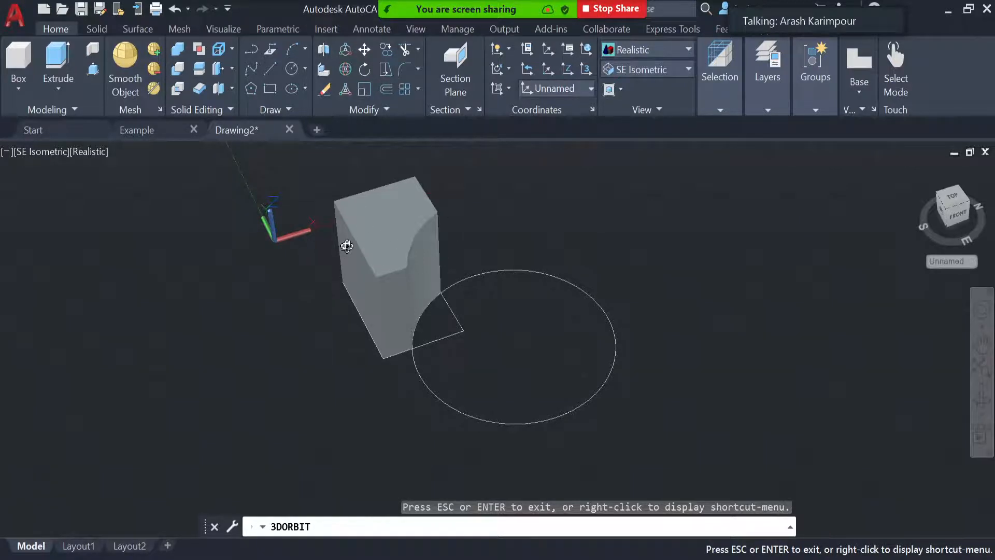
pyautogui.moveTo(340, 356); pyautogui.dragTo(353, 333)
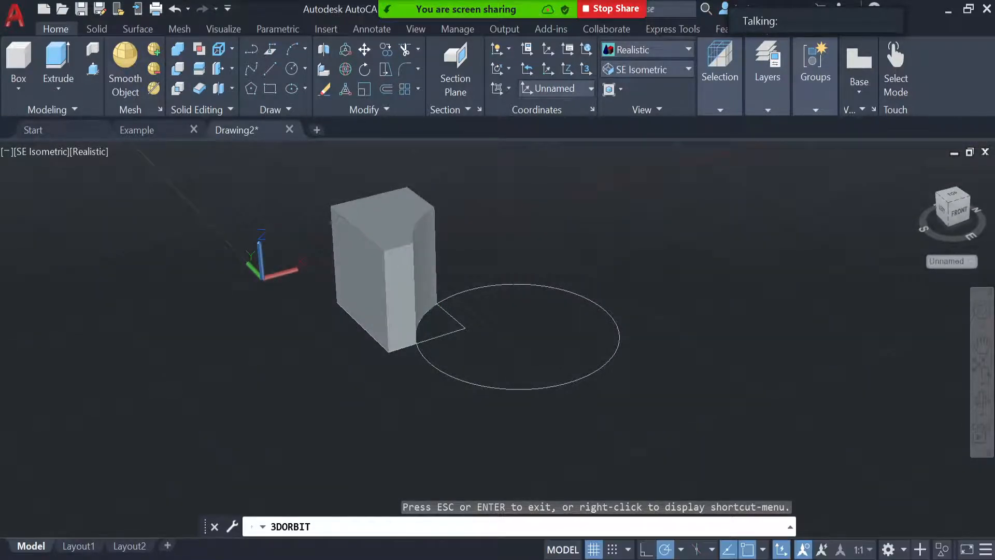
pyautogui.press('Escape')
pyautogui.hotkey('ctrl', 'z')
pyautogui.hotkey('ctrl', 'z')
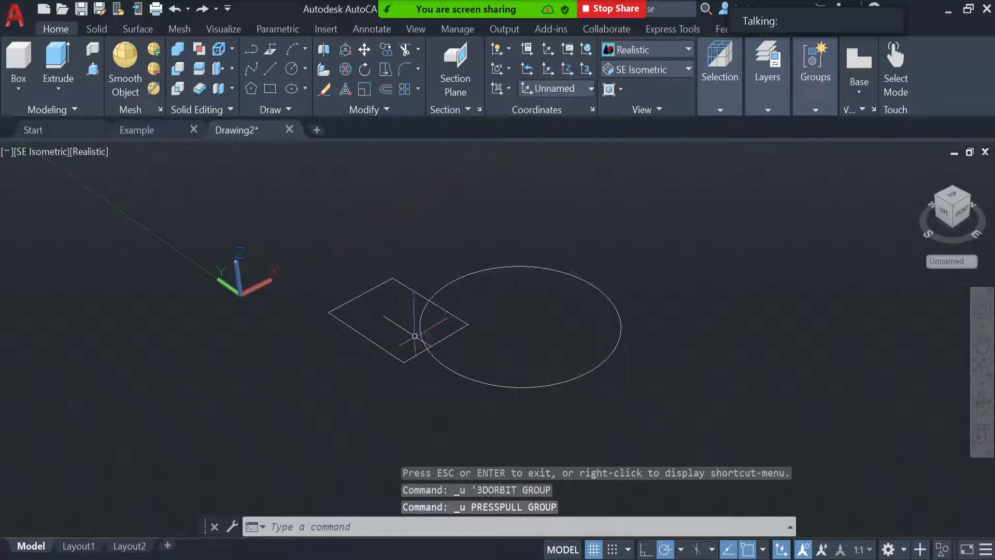
# - Presspull only the overlap between the rectangle and the circle upward, and undo the extrusion
pyautogui.click(93, 73)
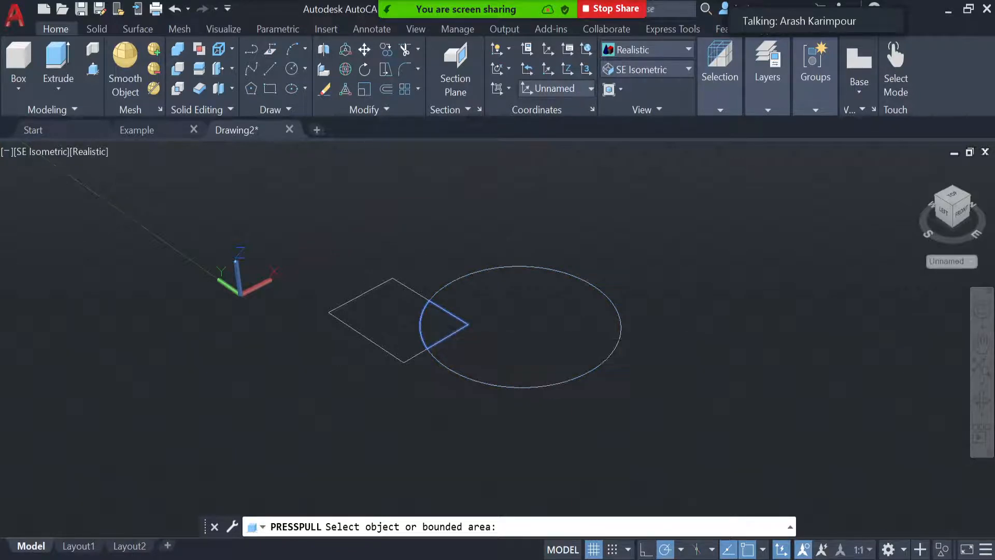
pyautogui.click(443, 326)
pyautogui.click(520, 322)
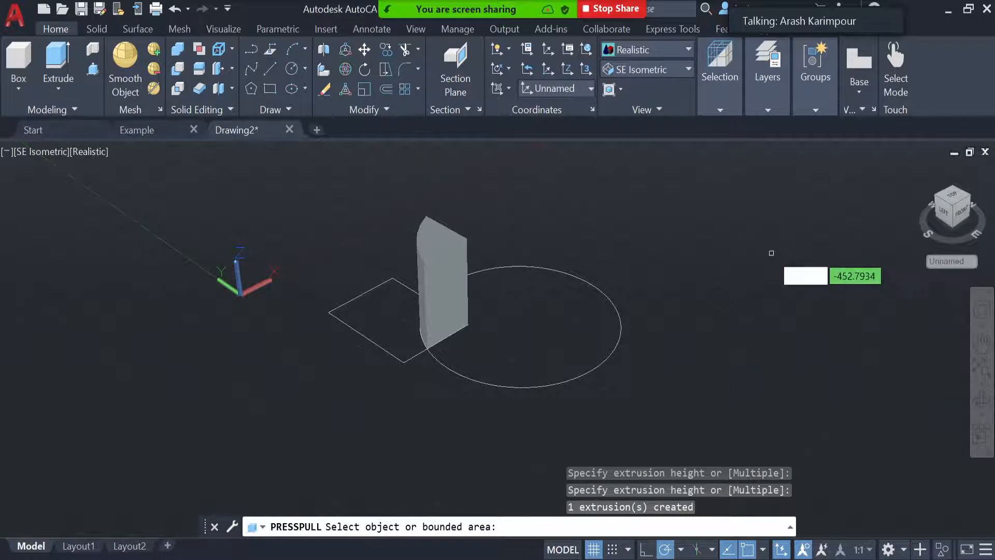
pyautogui.press('Return')
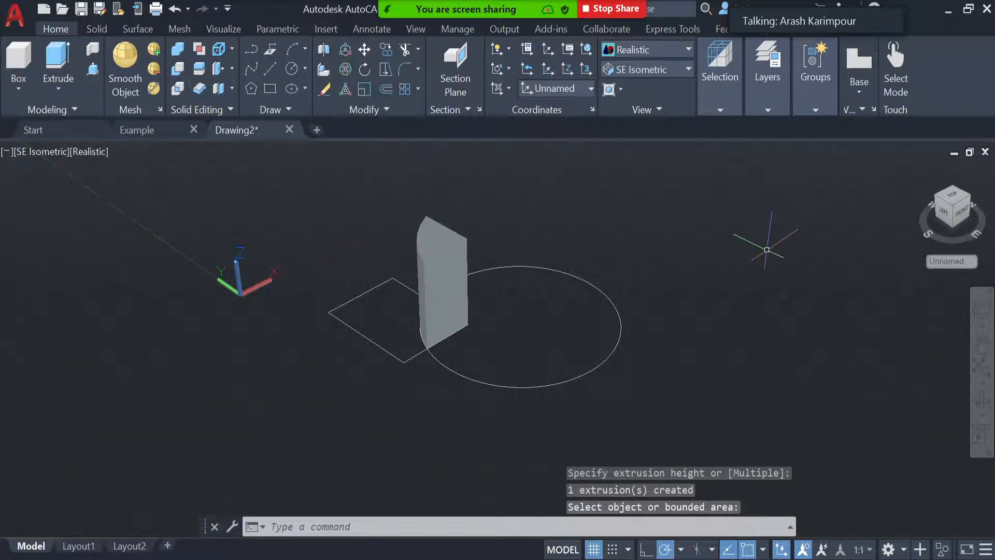
pyautogui.hotkey('ctrl', 'z')
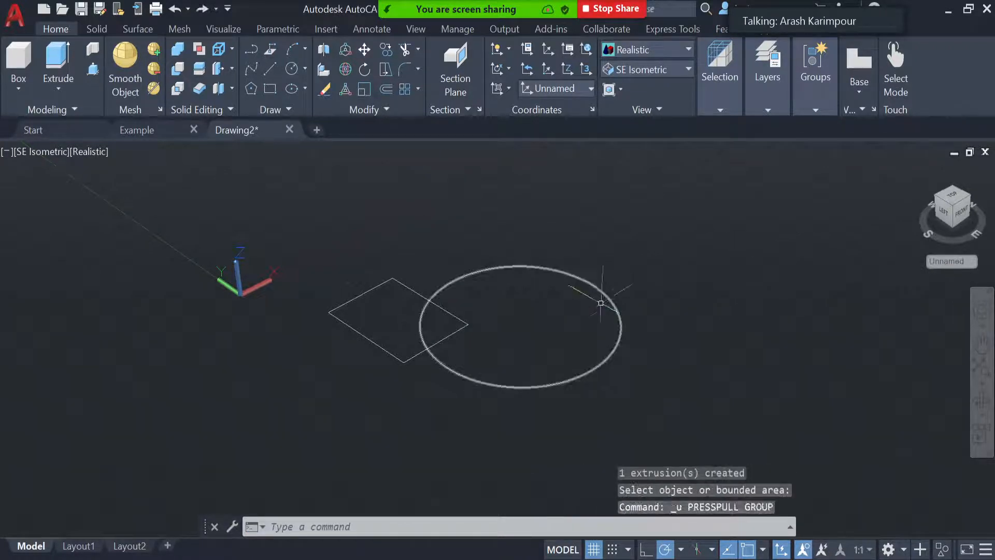
# - Presspull only the circle's area outside the rectangle upward by about 186 units, and undo the extrusion
pyautogui.click(94, 70)
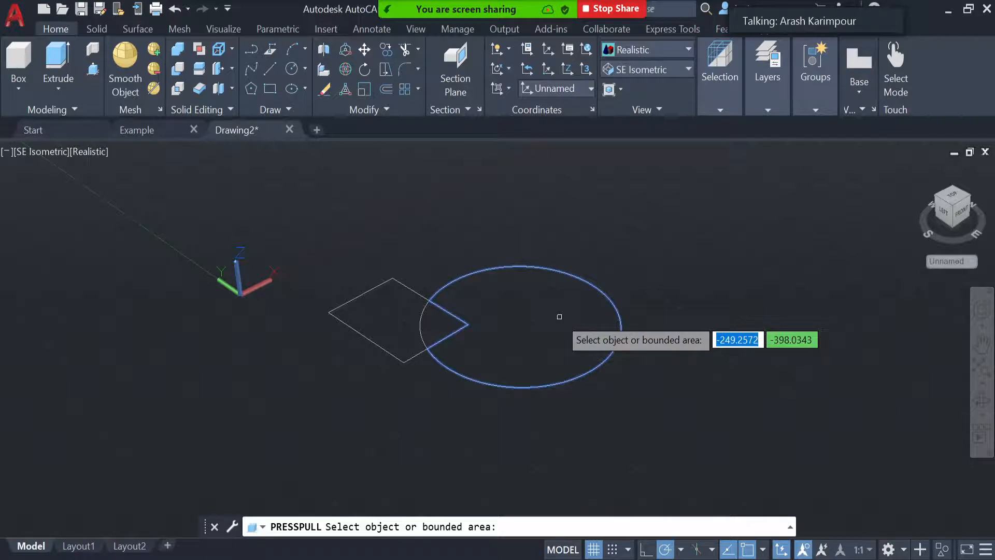
pyautogui.click(559, 316)
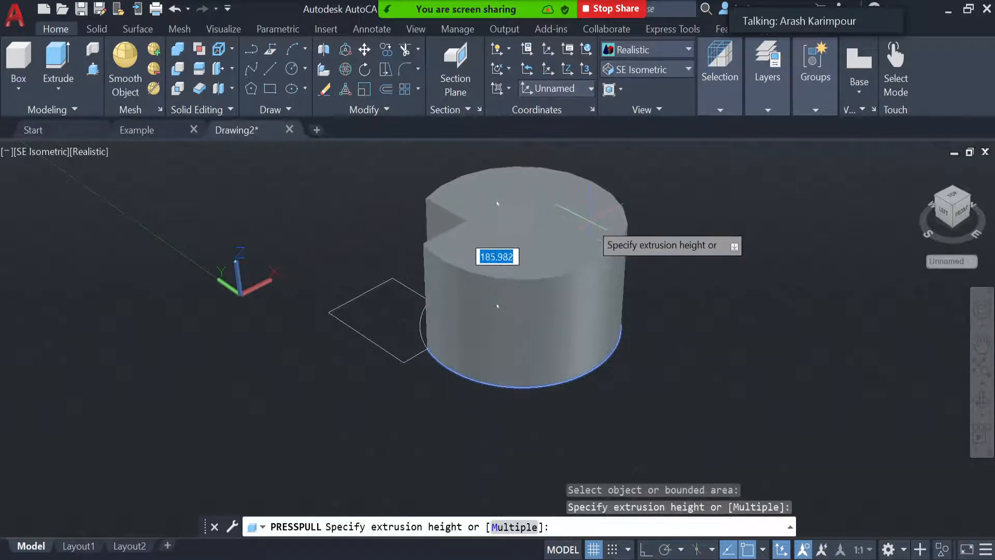
pyautogui.click(590, 217)
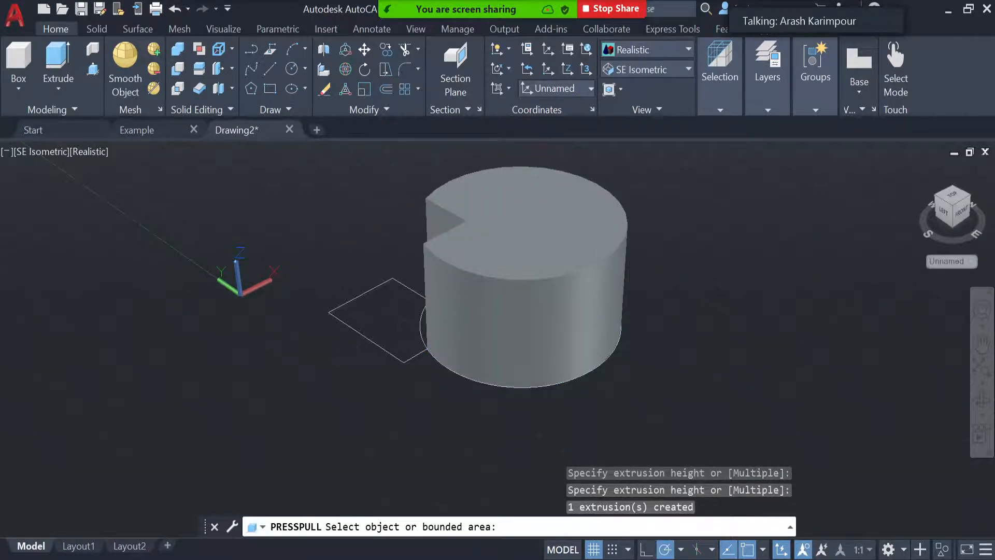
pyautogui.press('Return')
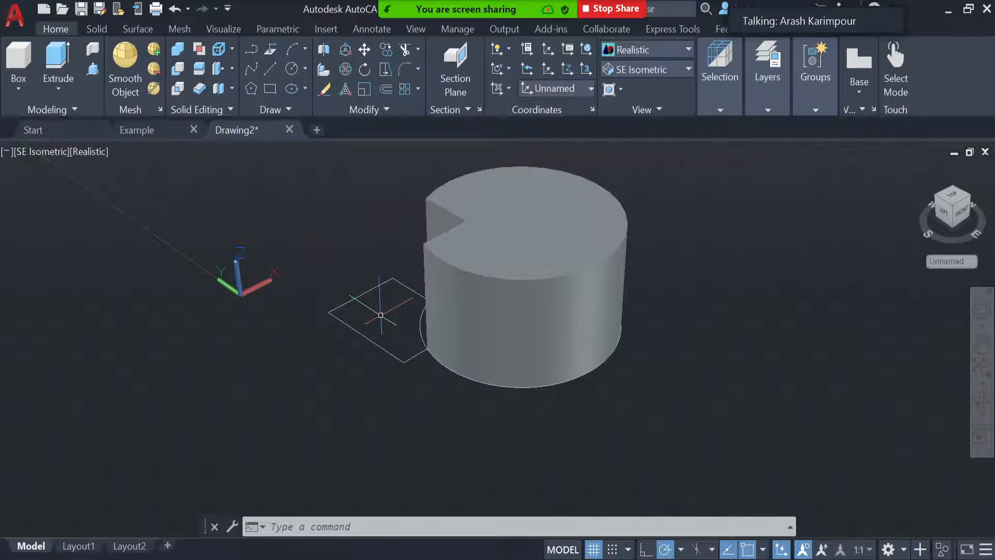
pyautogui.hotkey('ctrl', 'z')
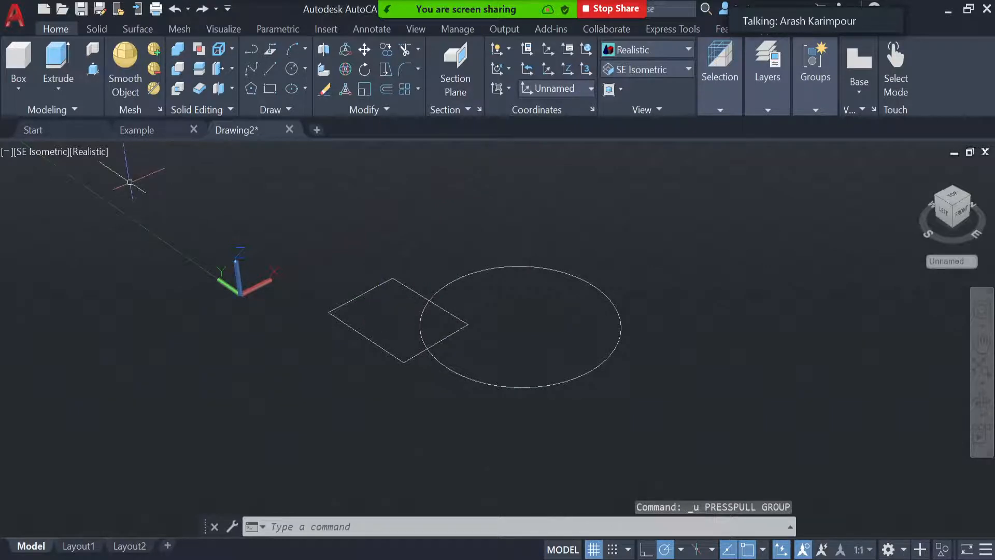
# - Presspull the rectangle's area outside the circle upward and the circle's area outside the rectangle downward by about 198 units, and undo both
pyautogui.click(92, 70)
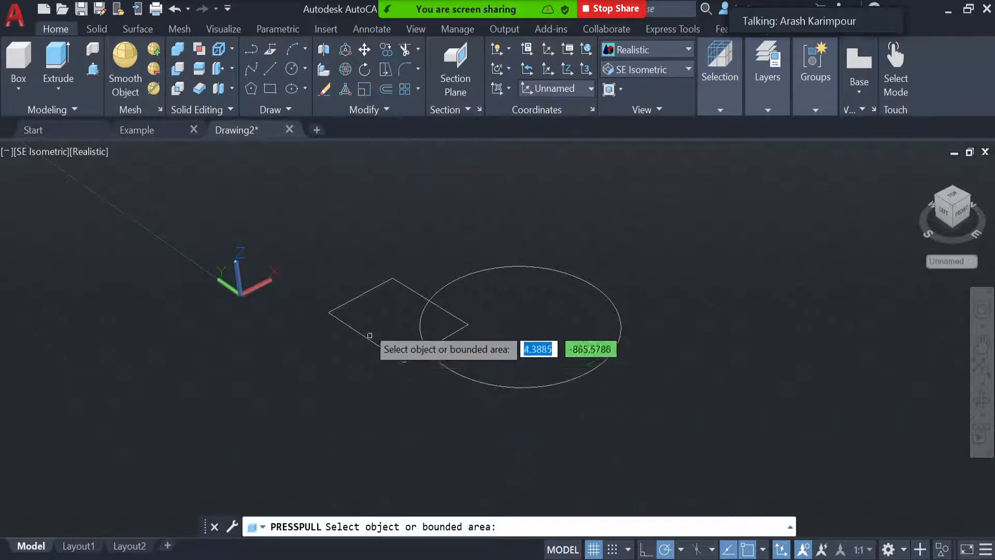
pyautogui.click(386, 309)
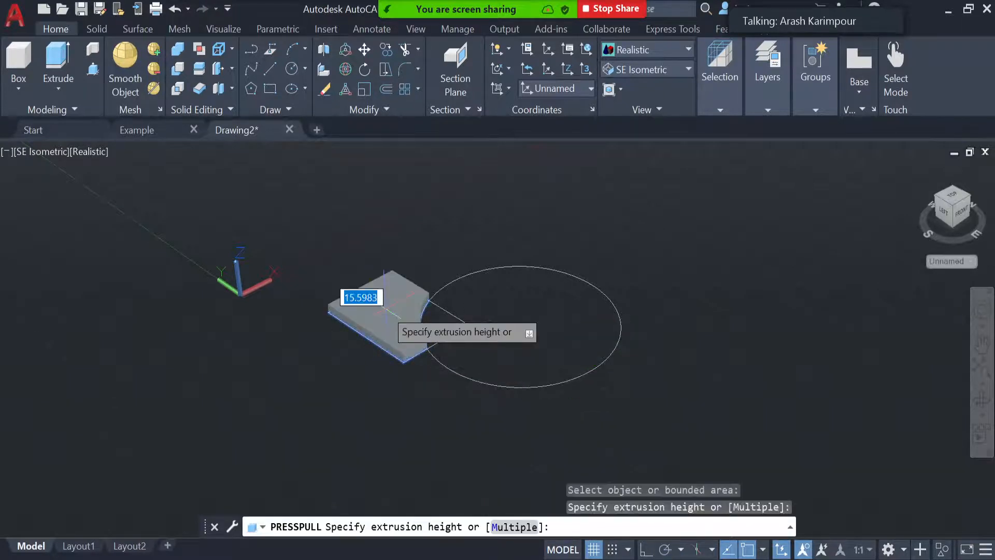
pyautogui.click(520, 323)
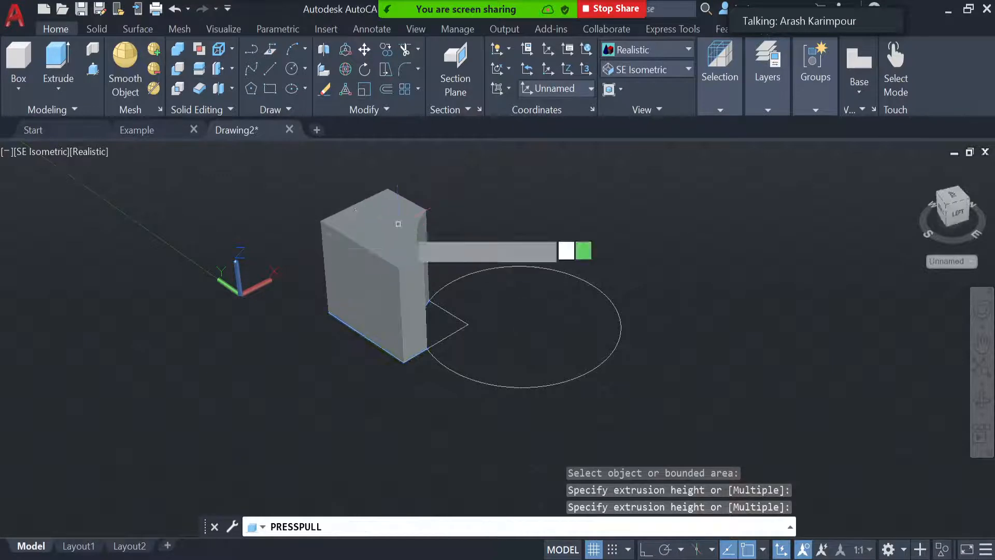
pyautogui.click(498, 320)
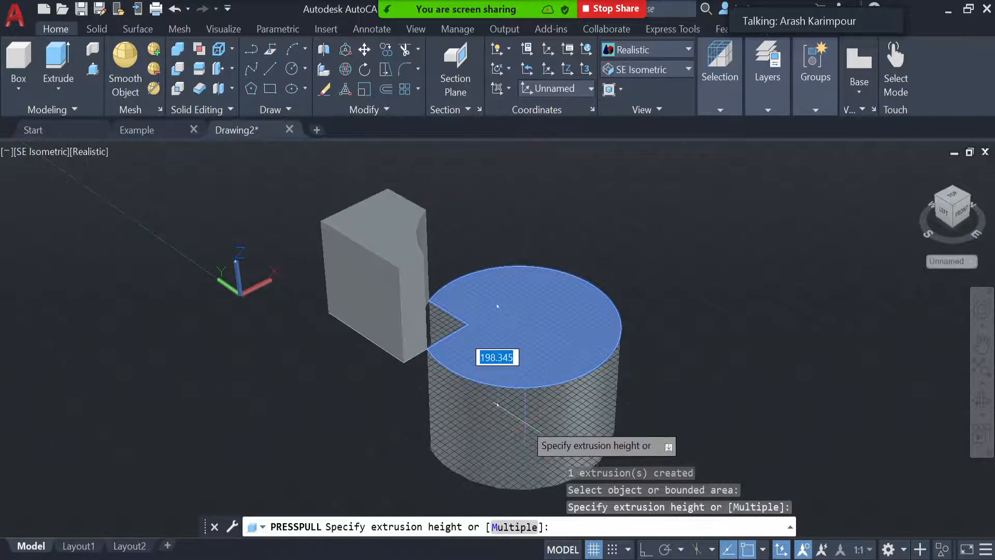
pyautogui.click(525, 422)
pyautogui.press('Return')
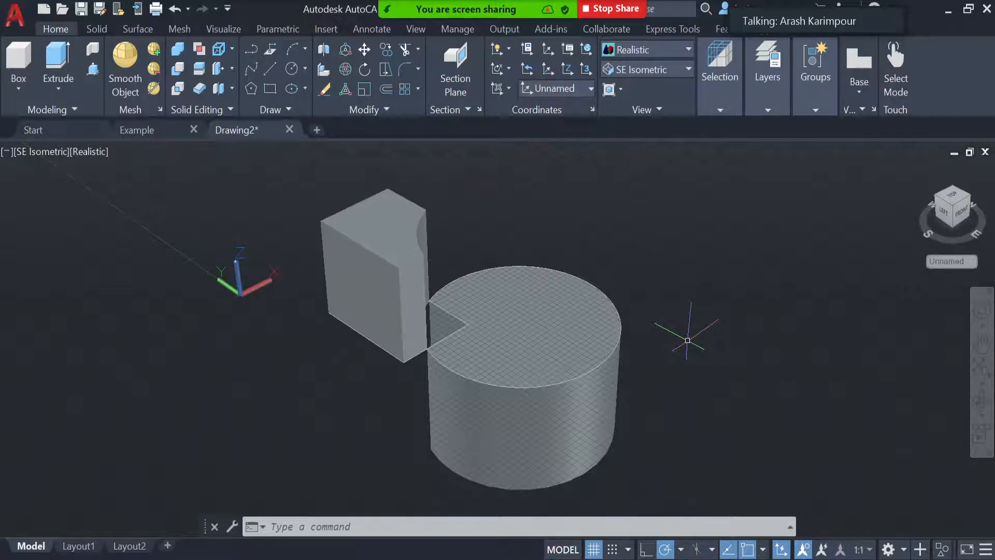
pyautogui.hotkey('ctrl', 'z')
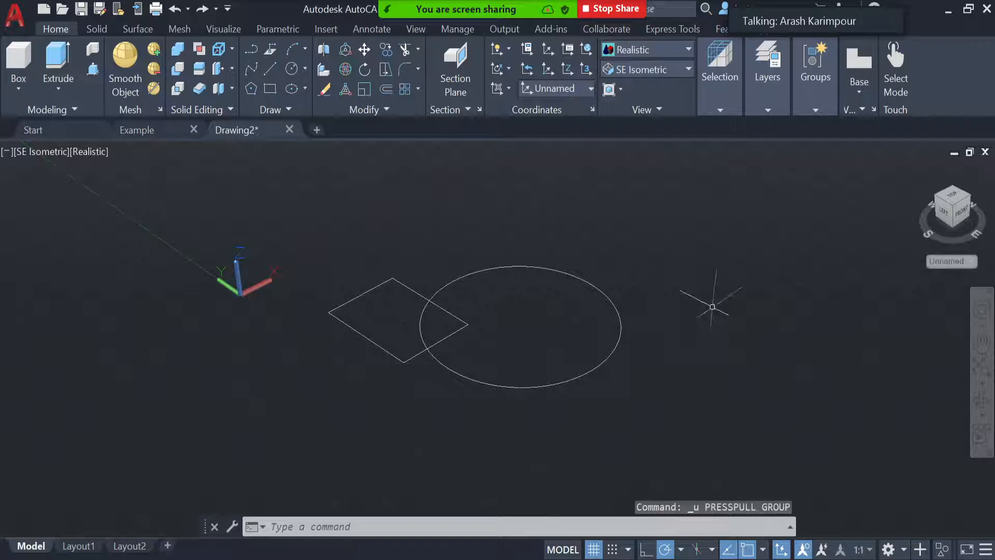
# - Erase the circle, leaving only the rectangle in the drawing
pyautogui.hotkey('ctrl', 'a')
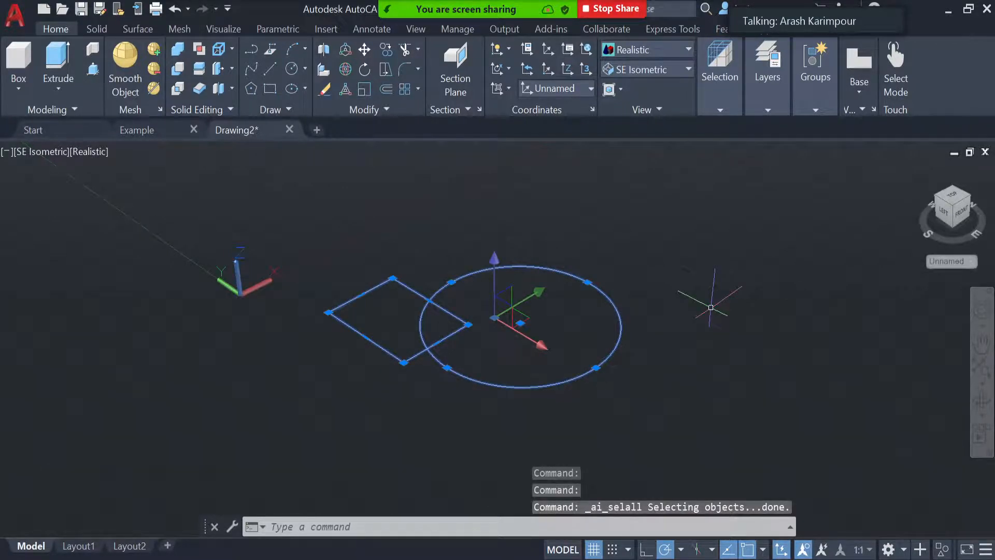
pyautogui.press('Escape')
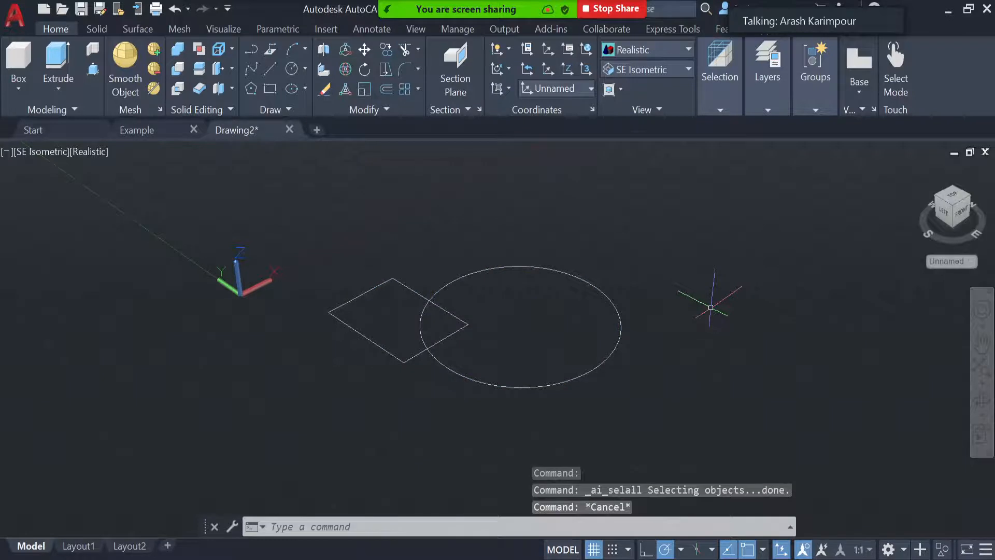
pyautogui.click(609, 355)
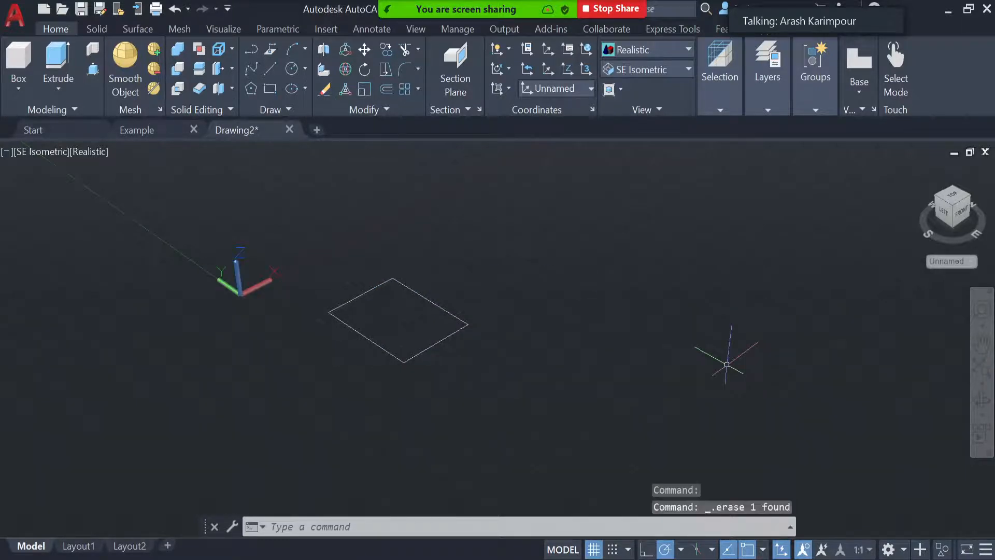
# - Switch the drawing to the Top view
pyautogui.click(660, 69)
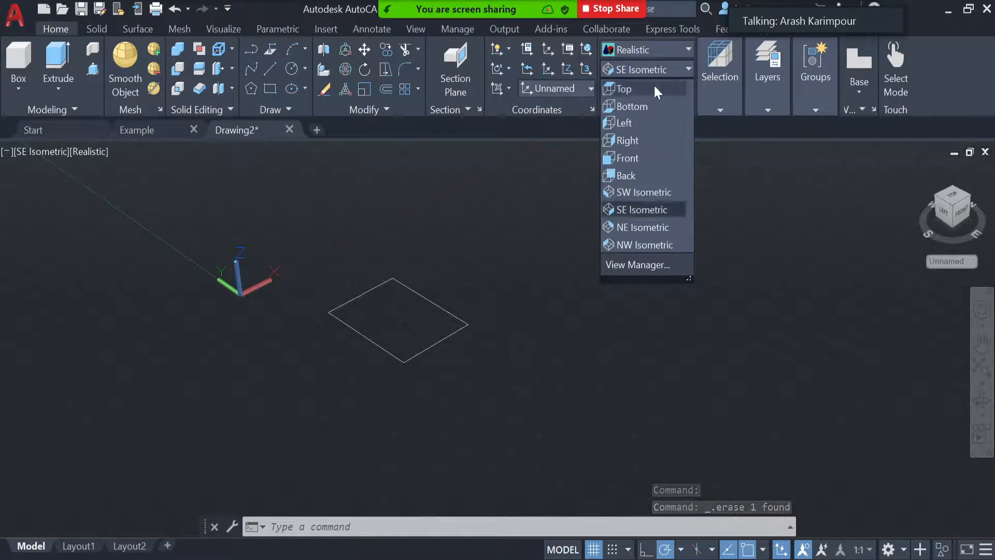
pyautogui.click(654, 88)
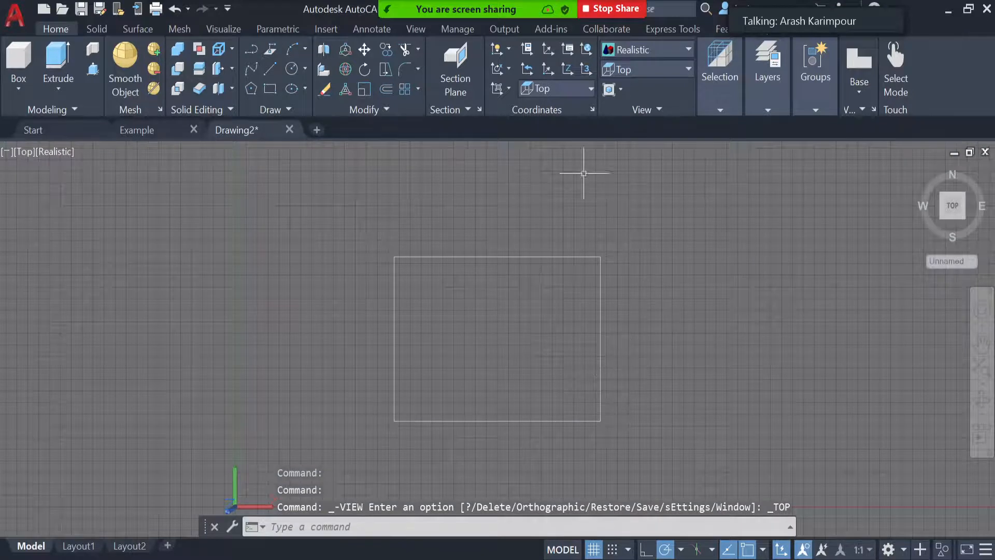
pyautogui.click(268, 73)
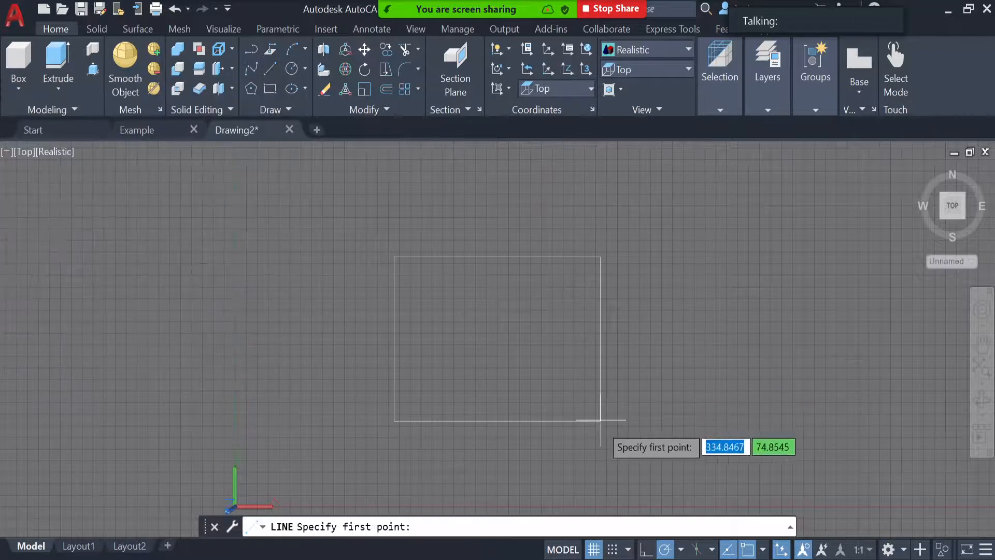
pyautogui.click(601, 420)
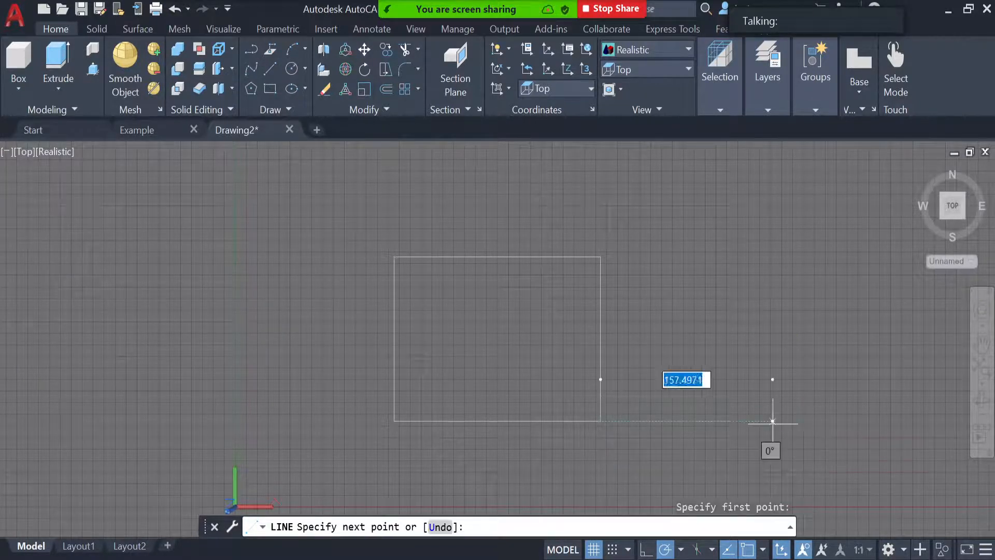
pyautogui.press('Escape')
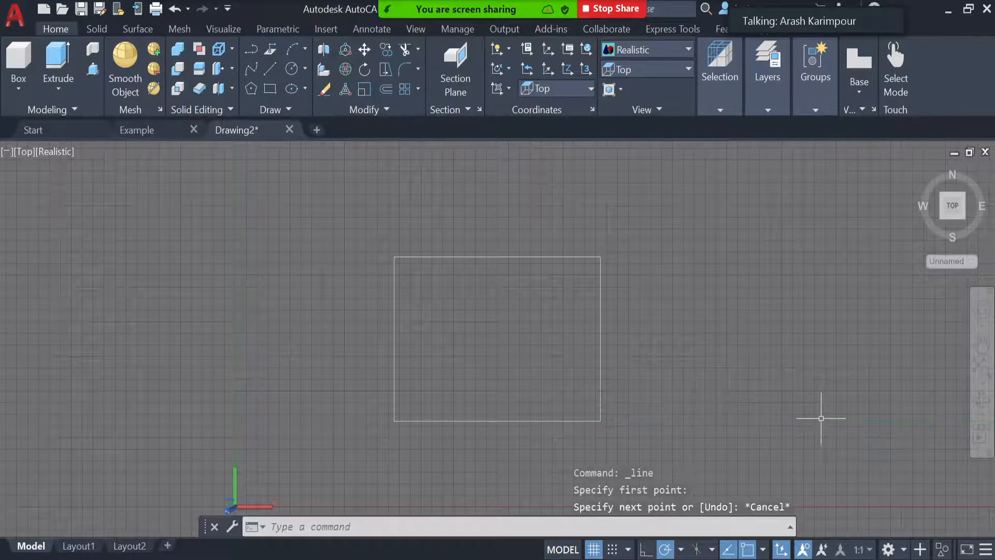
# - Draw an open three-segment polyline from the rectangle's lower-right corner to its upper-right corner, extending about 147 units outward
pyautogui.click(253, 49)
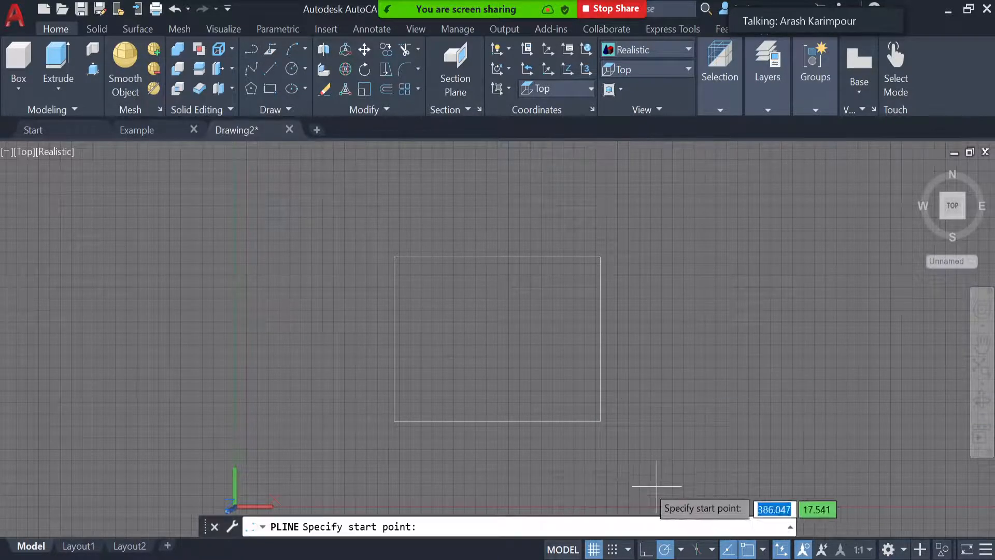
pyautogui.click(600, 421)
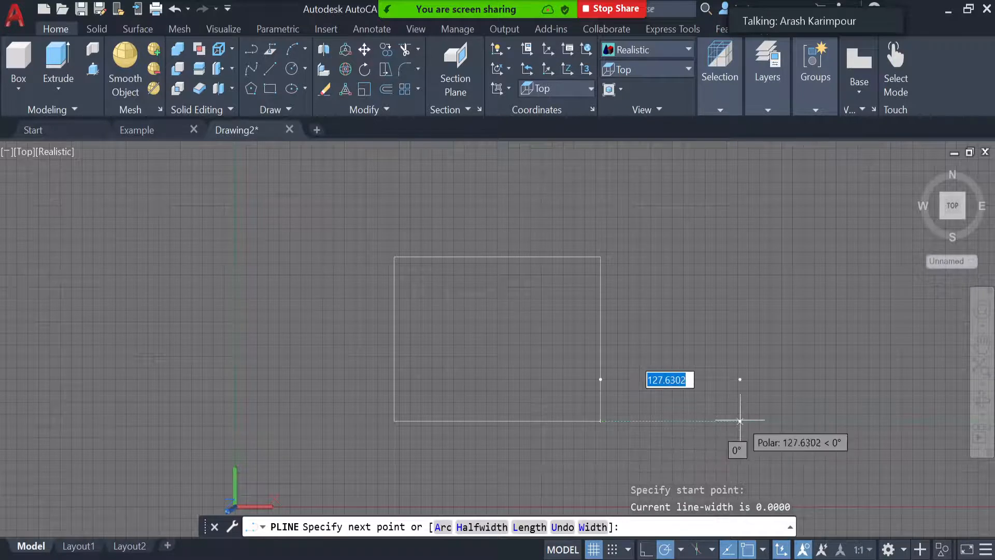
pyautogui.click(761, 421)
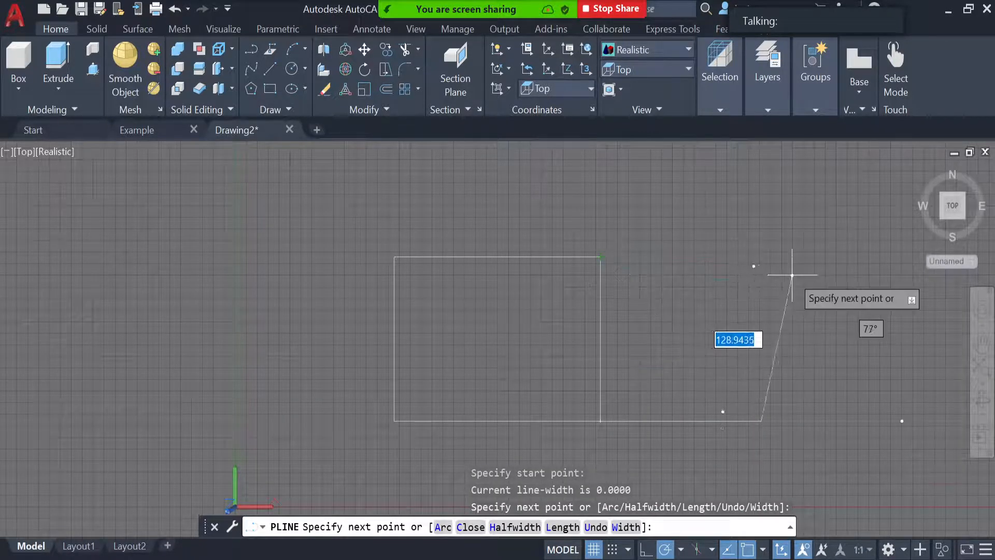
pyautogui.click(761, 257)
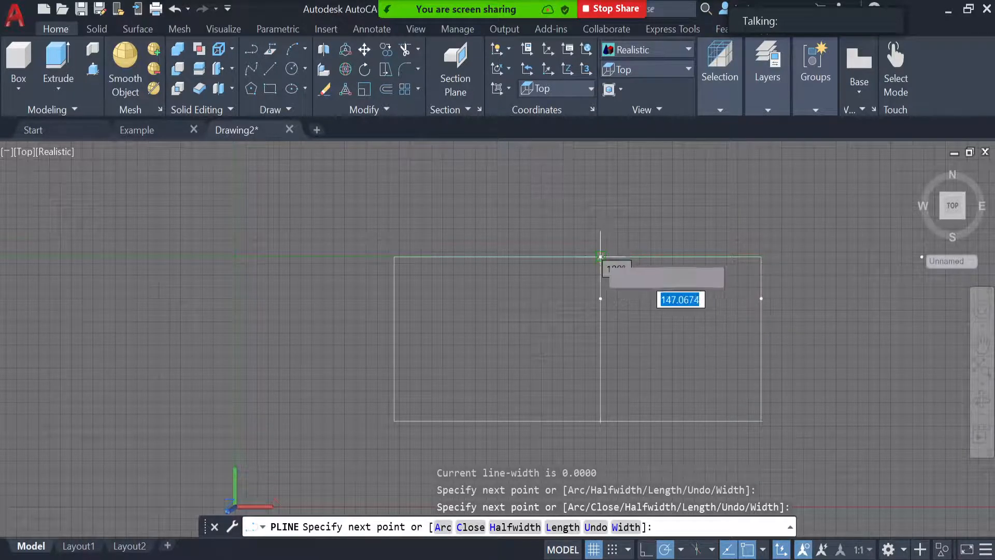
pyautogui.click(599, 256)
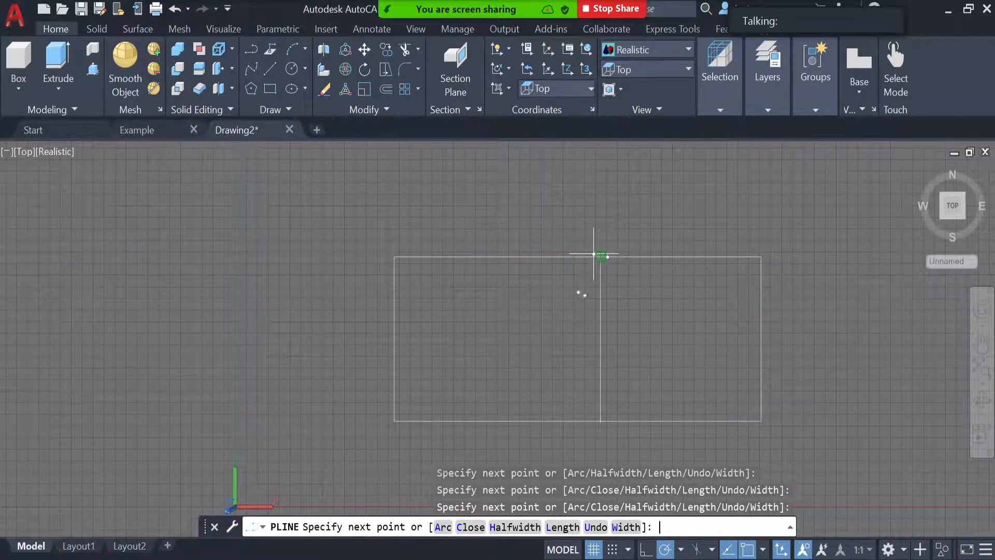
pyautogui.press('Return')
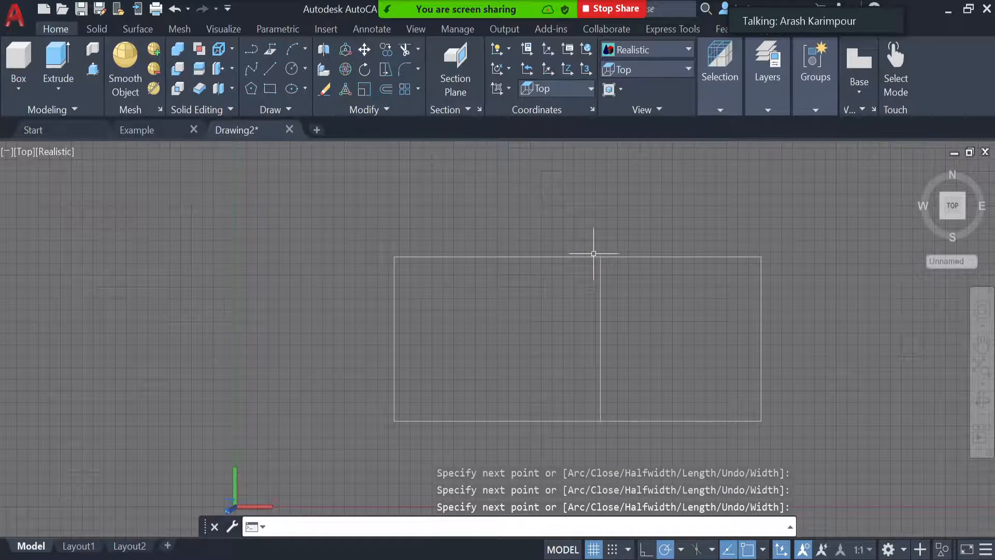
# - Switch to the SW Isometric view and select the open polyline and the rectangle in turn to examine which edges each contains
pyautogui.click(658, 70)
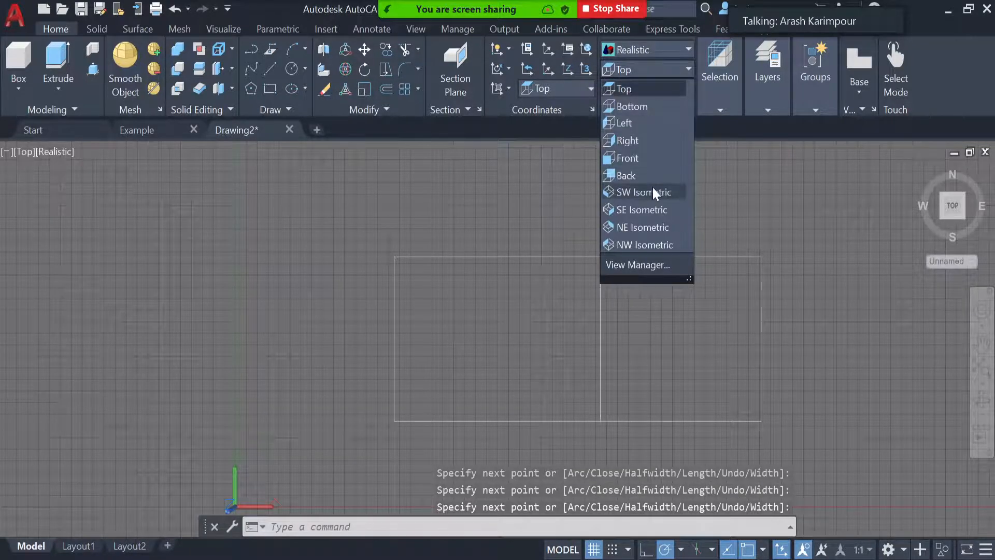
pyautogui.click(653, 193)
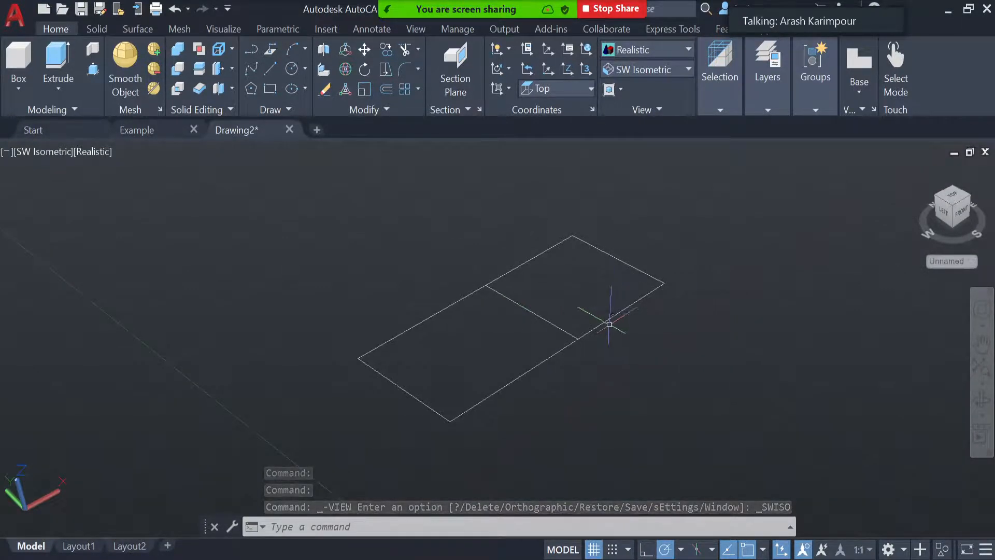
pyautogui.click(512, 382)
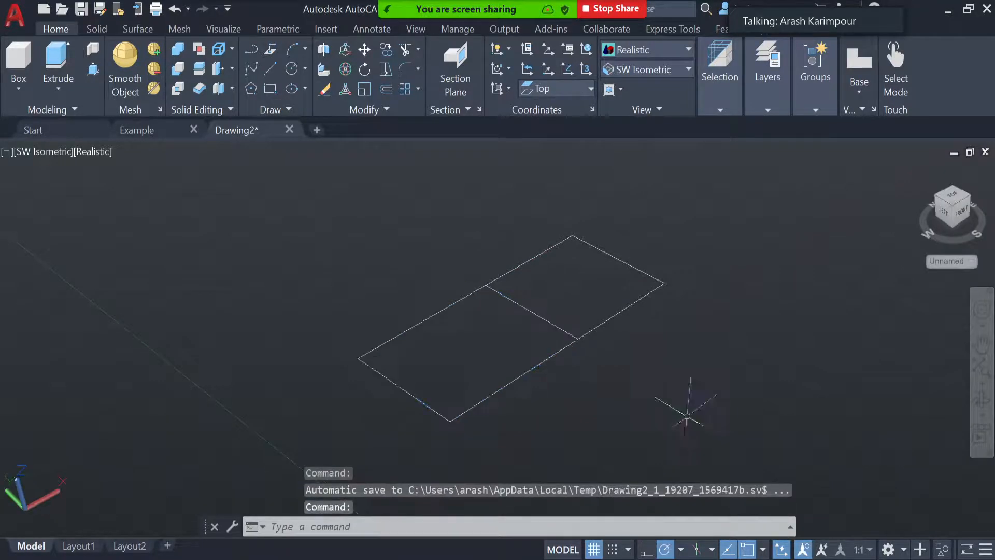
pyautogui.press('Escape')
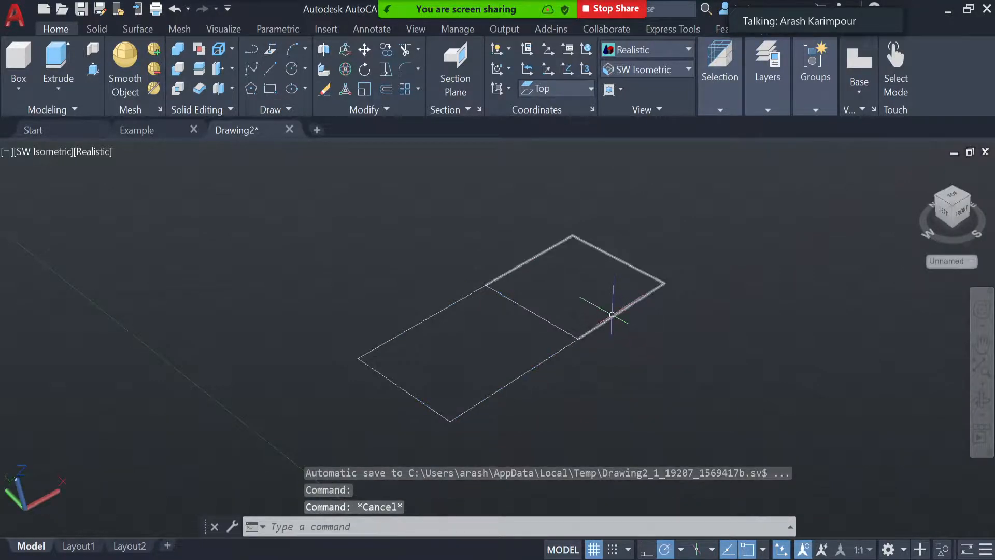
pyautogui.click(612, 315)
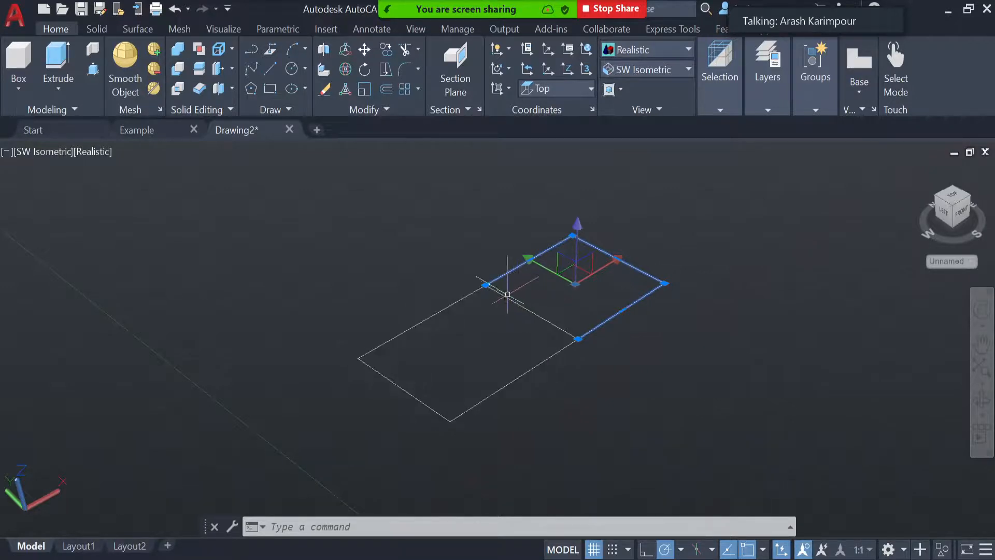
pyautogui.press('Escape')
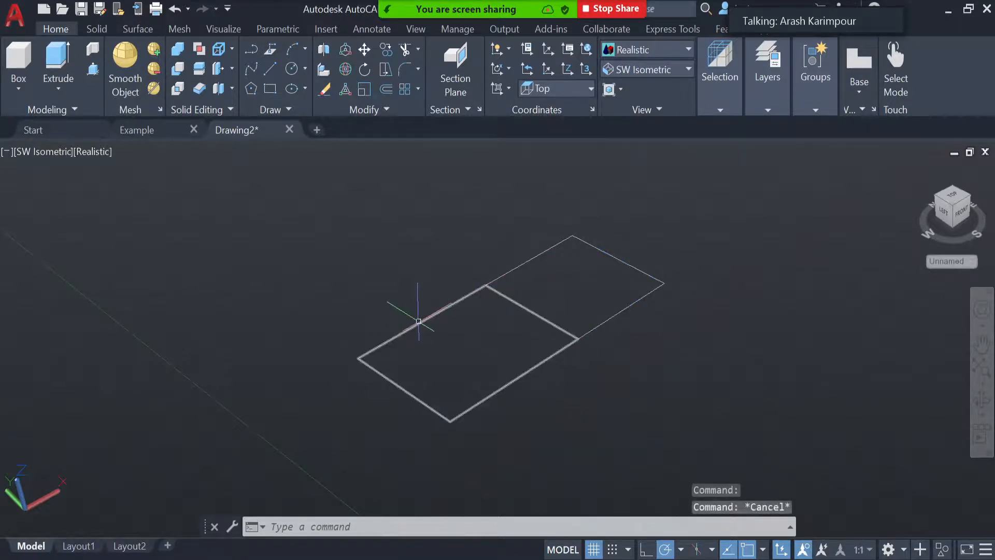
pyautogui.click(421, 320)
pyautogui.press('Escape')
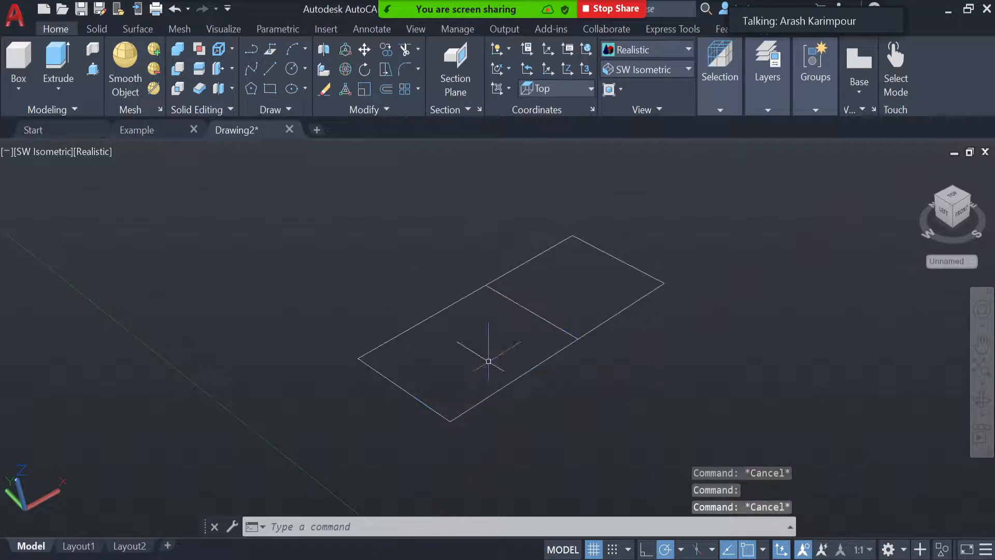
pyautogui.click(622, 309)
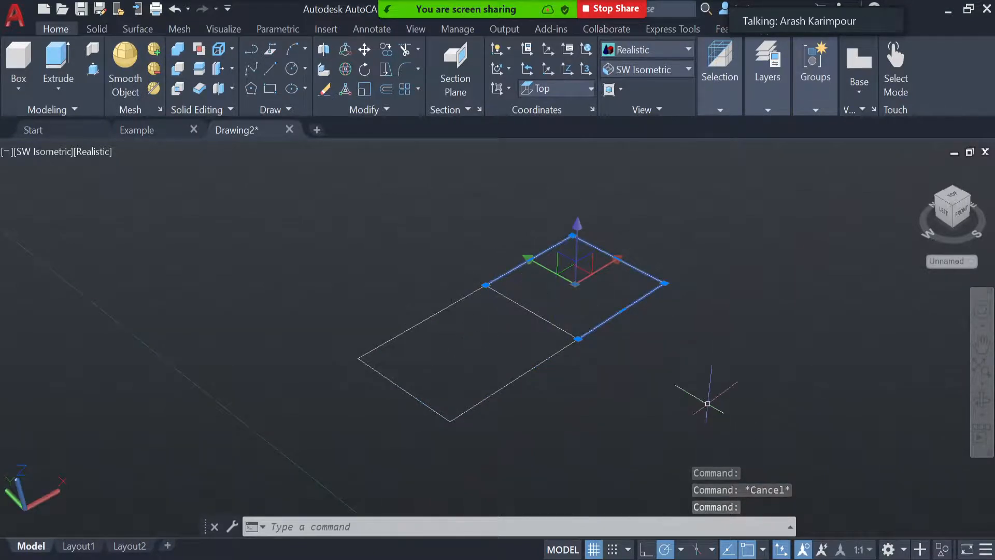
pyautogui.press('Escape')
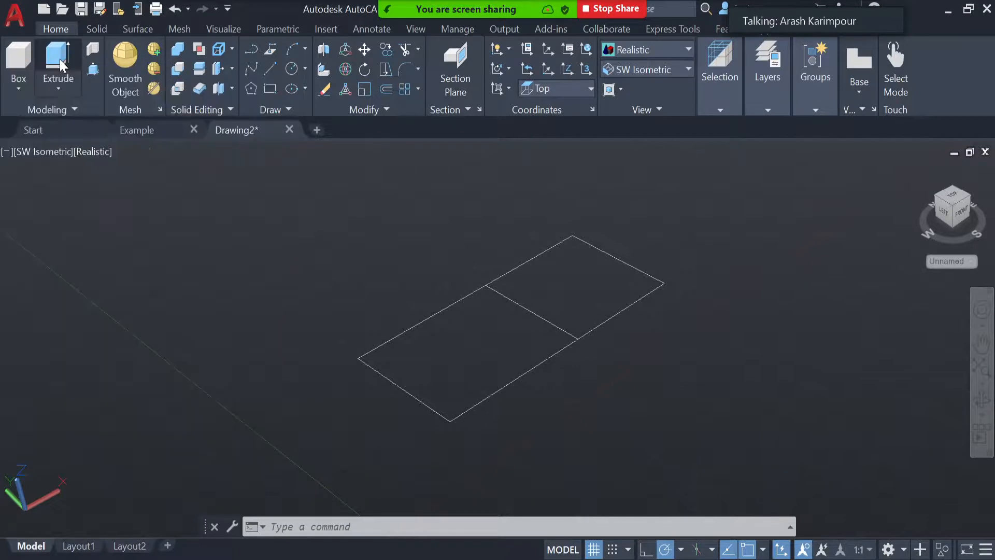
# - Extrude the closed rectangle upward by about 104 units
pyautogui.click(60, 59)
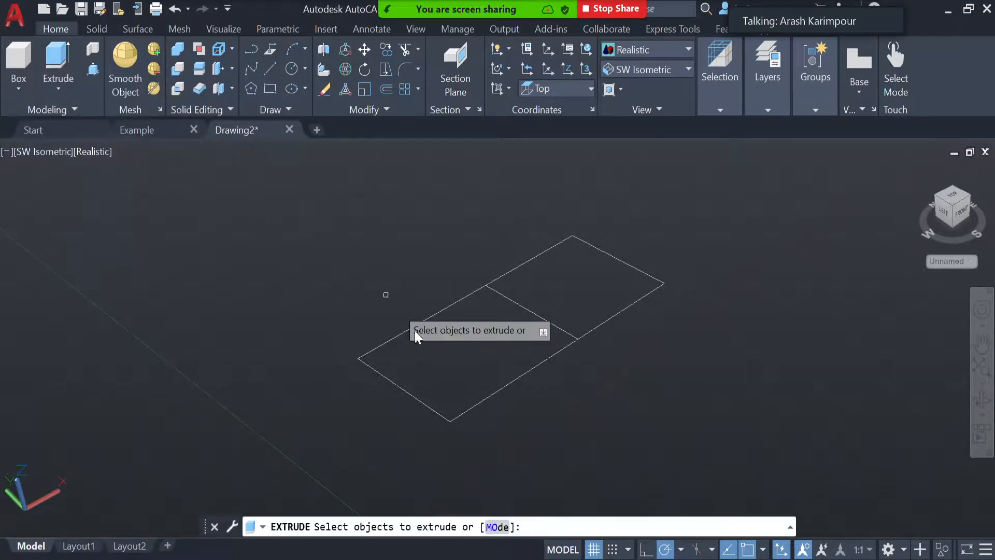
pyautogui.click(420, 401)
pyautogui.press('Return')
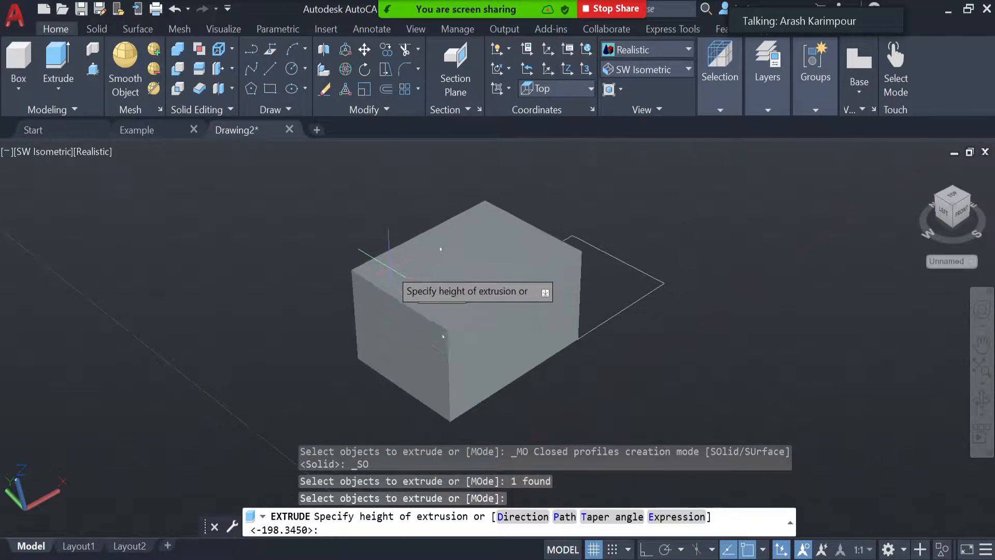
pyautogui.click(389, 264)
# - Switch to the SE Isometric view
pyautogui.click(657, 70)
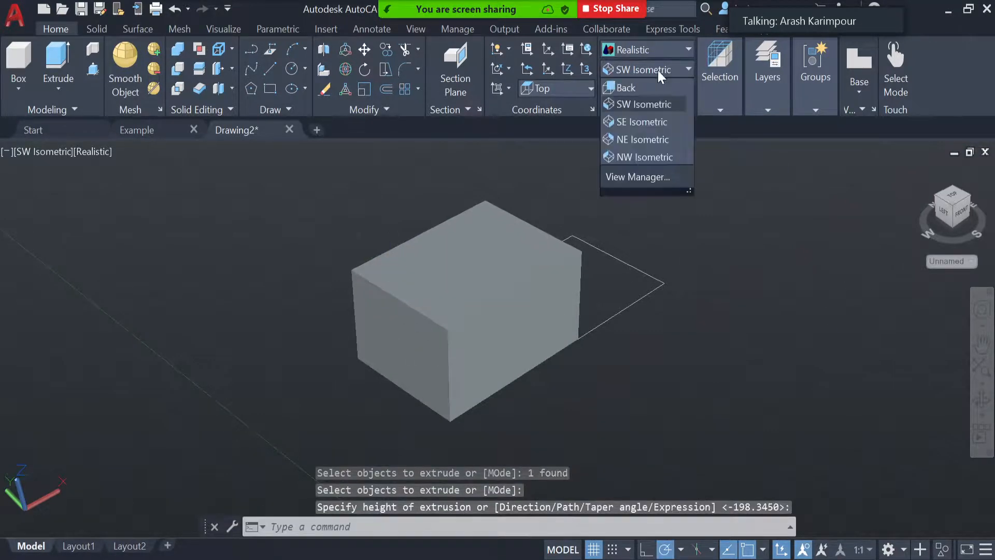
pyautogui.click(657, 210)
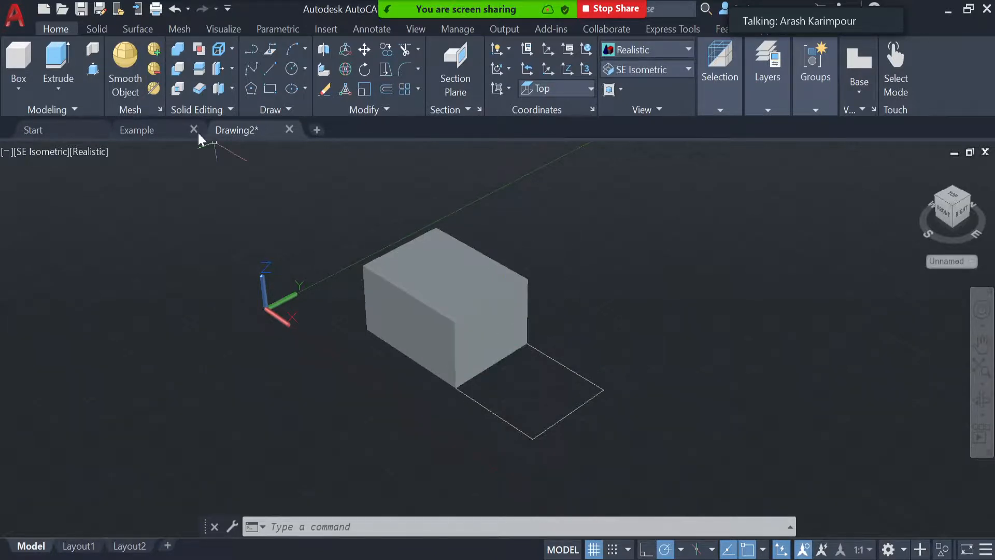
# - Extrude the open three-segment polyline beside the box upward by about 59 units
pyautogui.click(58, 57)
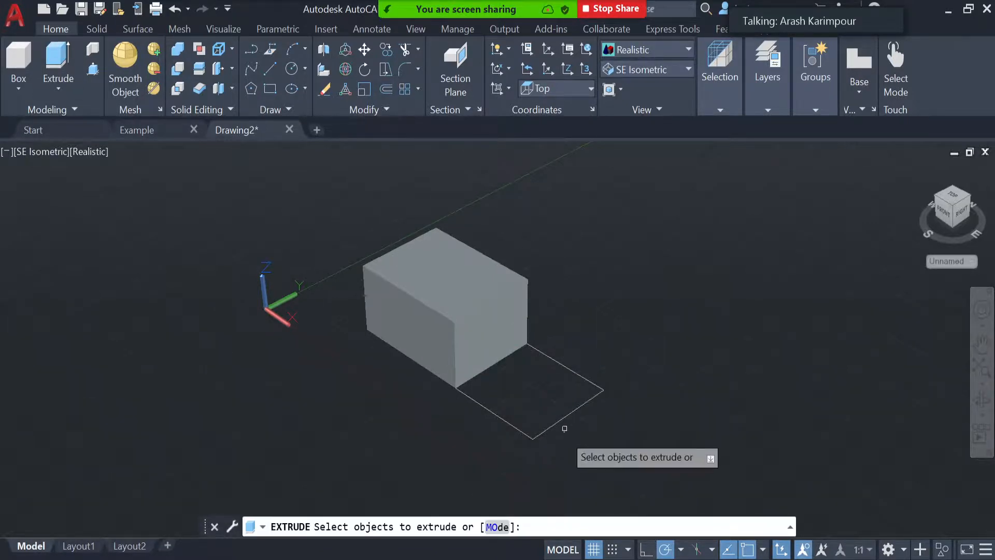
pyautogui.click(543, 431)
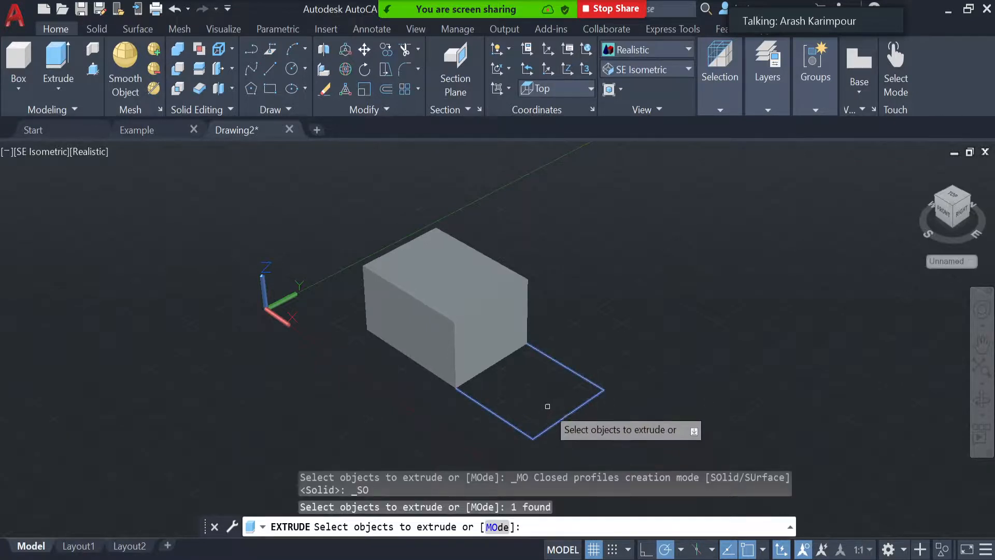
pyautogui.press('Return')
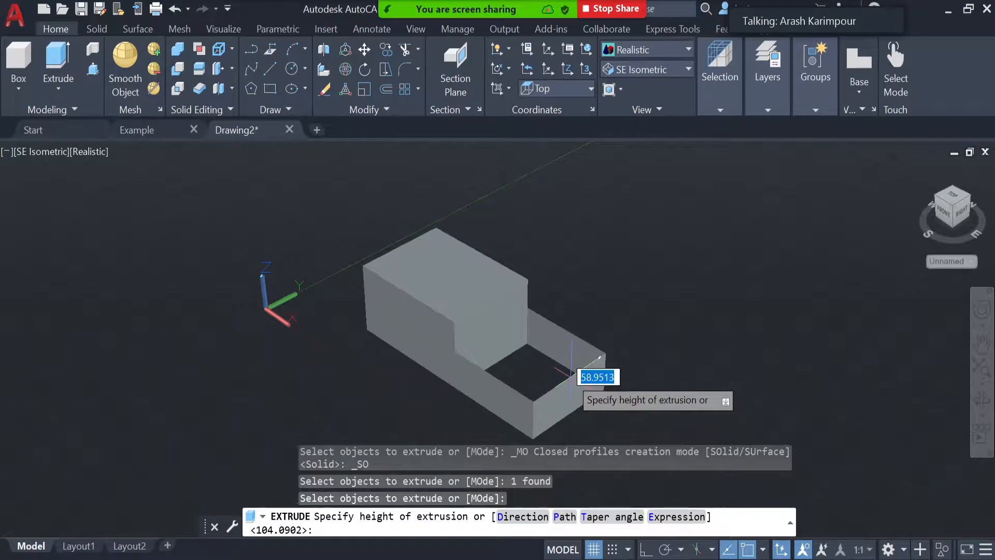
pyautogui.click(572, 372)
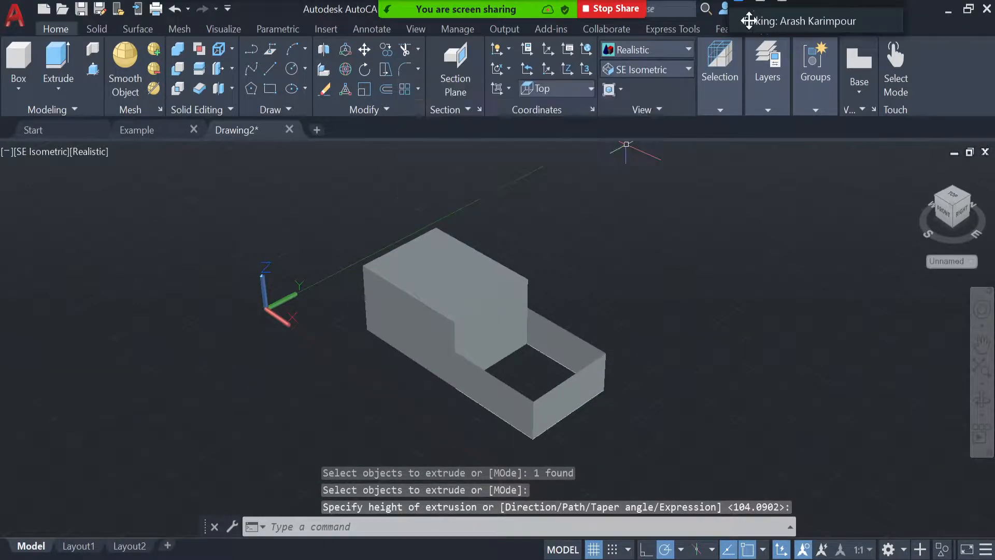
# - Apply the Shades of Gray visual style, and undo it together with the extrusions of the polyline and the rectangle
pyautogui.click(689, 49)
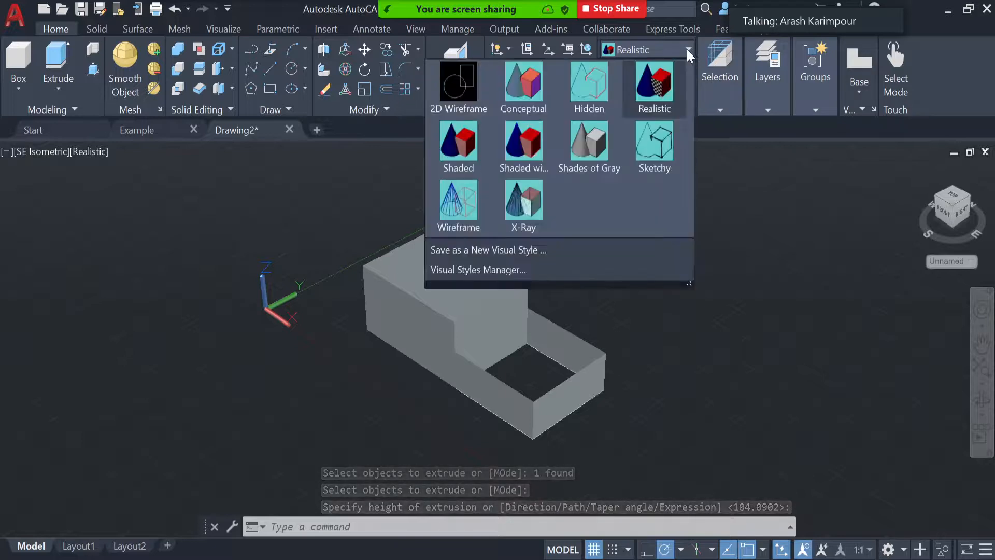
pyautogui.press('Escape')
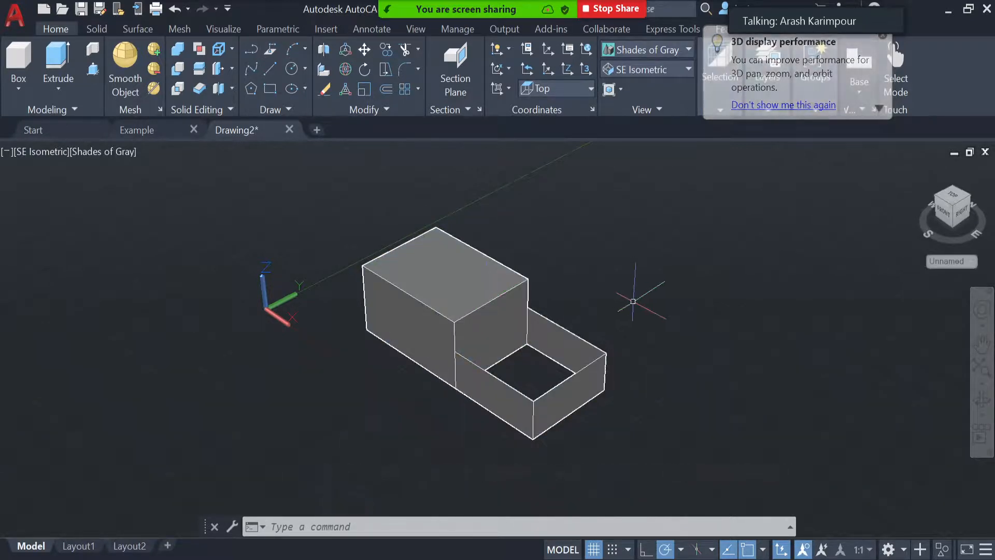
pyautogui.hotkey('ctrl', 'z')
pyautogui.hotkey('ctrl', 'z')
pyautogui.hotkey('ctrl', 'z')
pyautogui.hotkey('ctrl', 'z')
pyautogui.hotkey('ctrl', 'z')
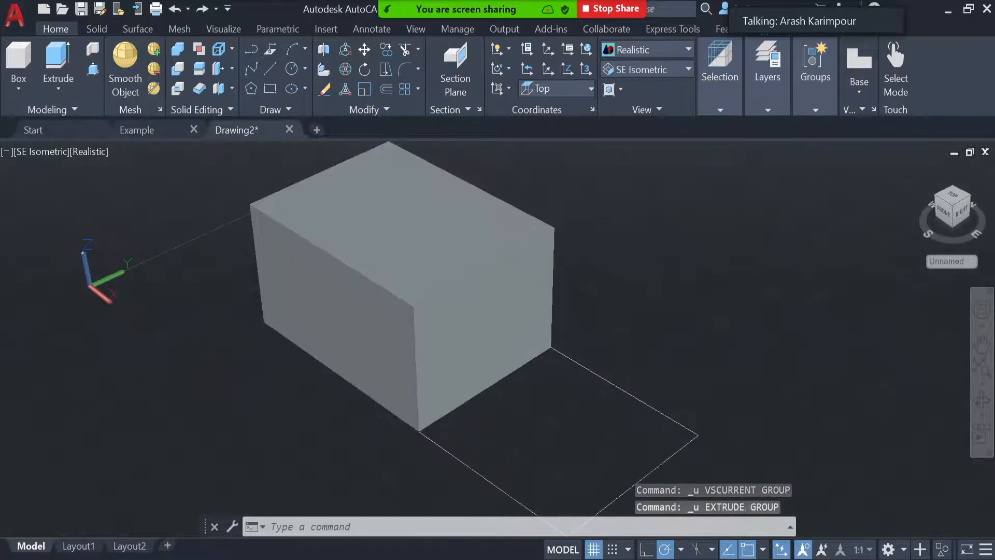
pyautogui.hotkey('ctrl', 'z')
pyautogui.hotkey('ctrl', 'z')
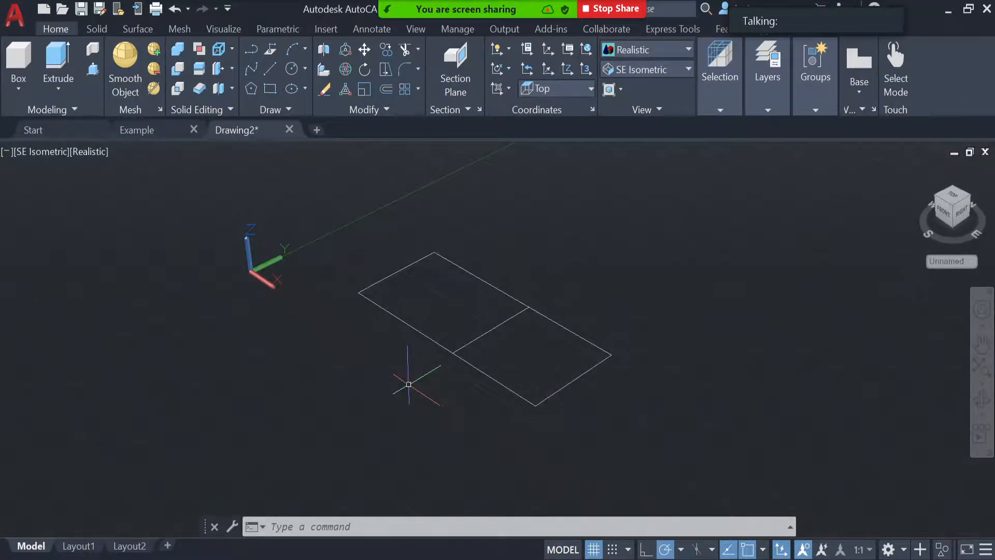
# - Presspull the closed rectangle's area upward into a solid box
pyautogui.click(94, 71)
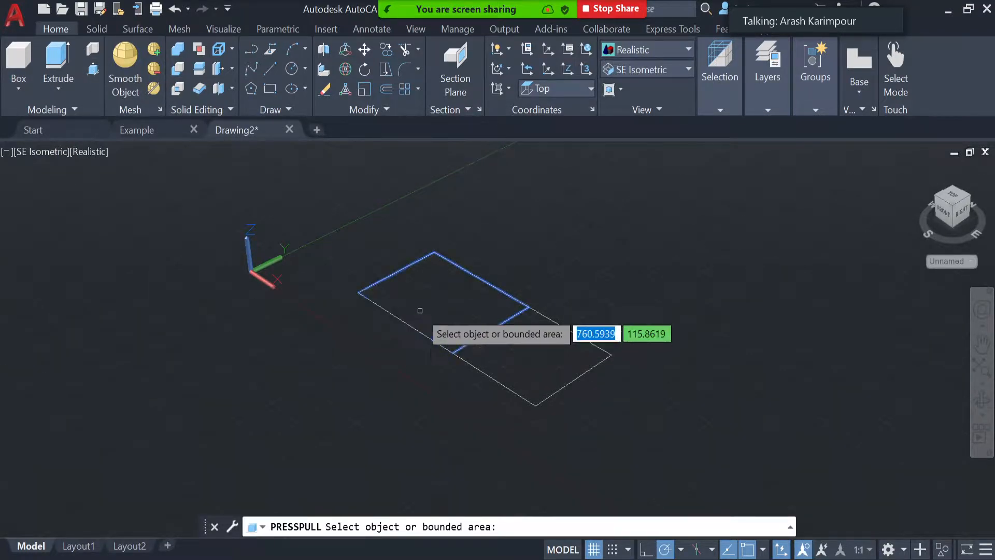
pyautogui.click(423, 306)
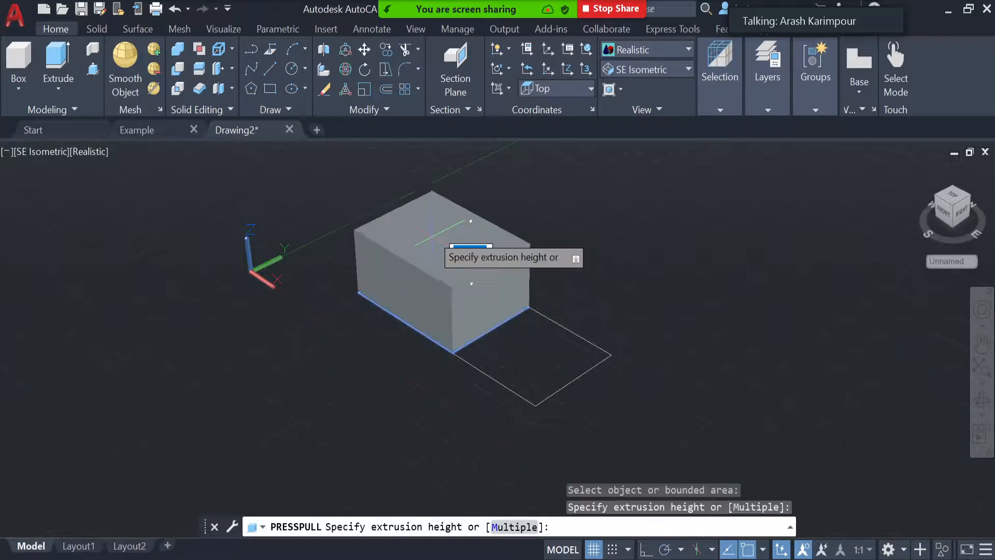
pyautogui.click(455, 250)
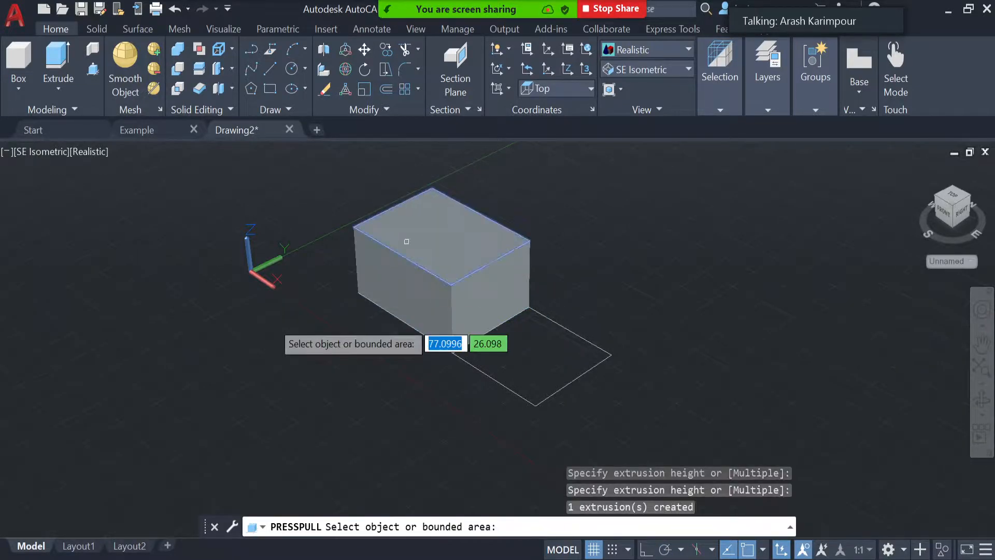
# - Finish the Presspull command and apply the Shades of Gray visual style to the view
pyautogui.press('Return')
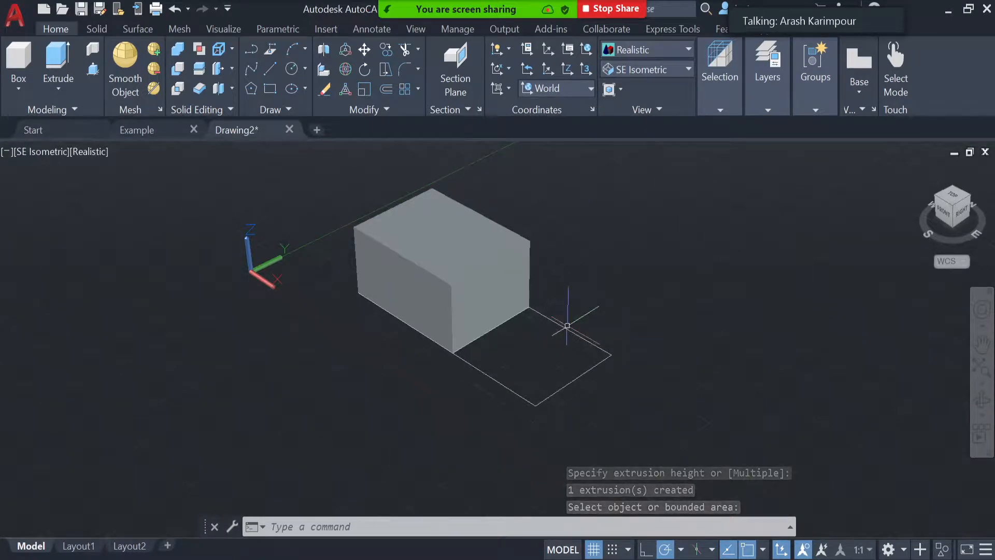
pyautogui.click(633, 49)
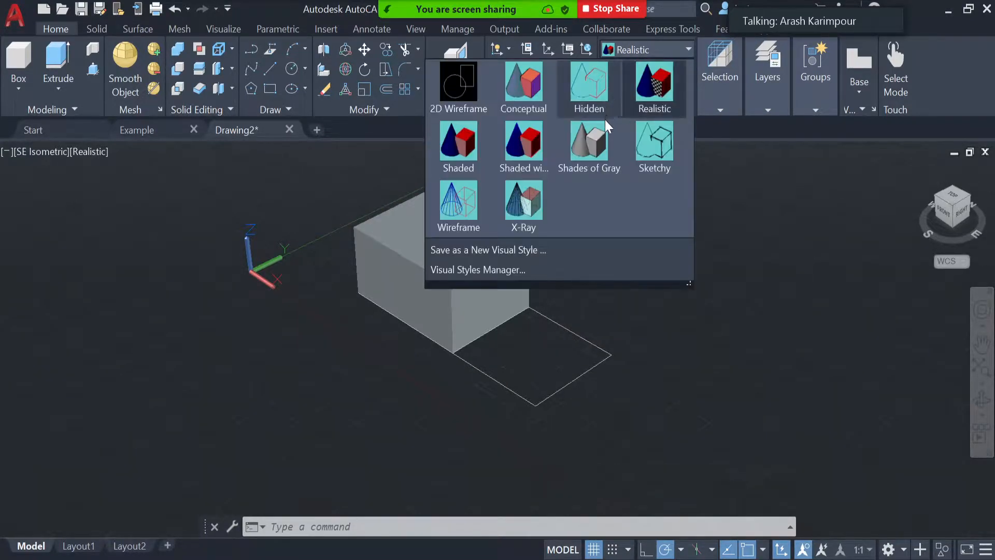
pyautogui.click(607, 133)
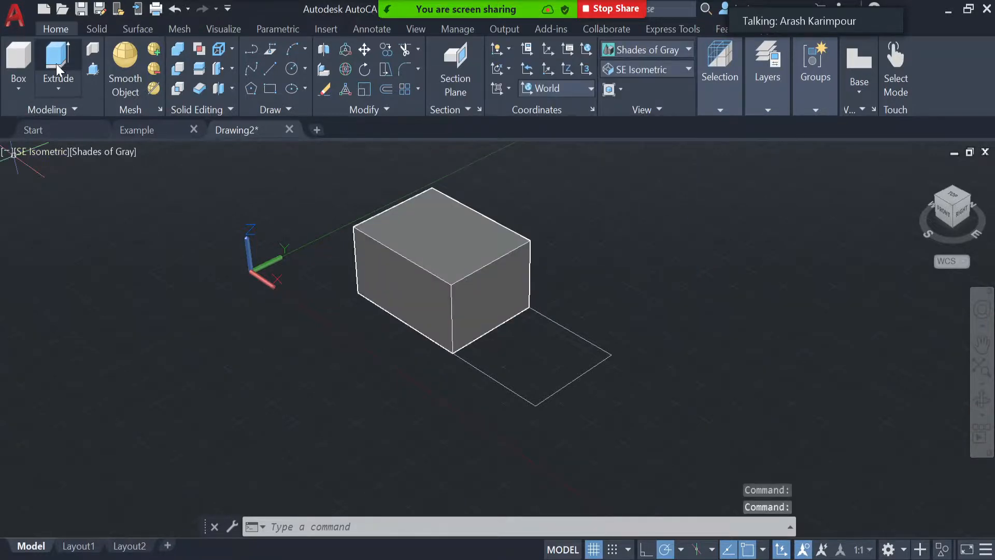
# - Presspull the area enclosed by the open polyline and the box upward into a solid lower than the box
pyautogui.click(93, 72)
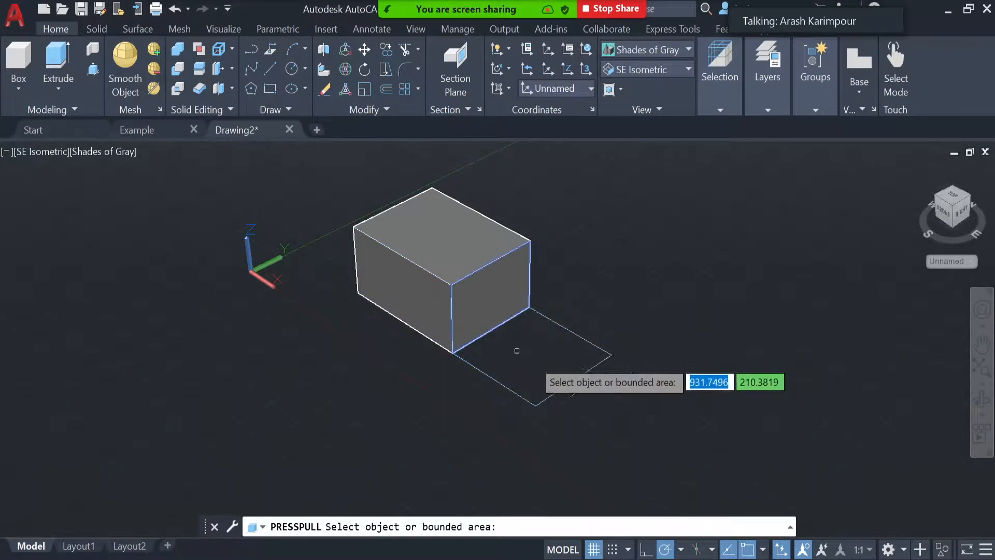
pyautogui.click(544, 371)
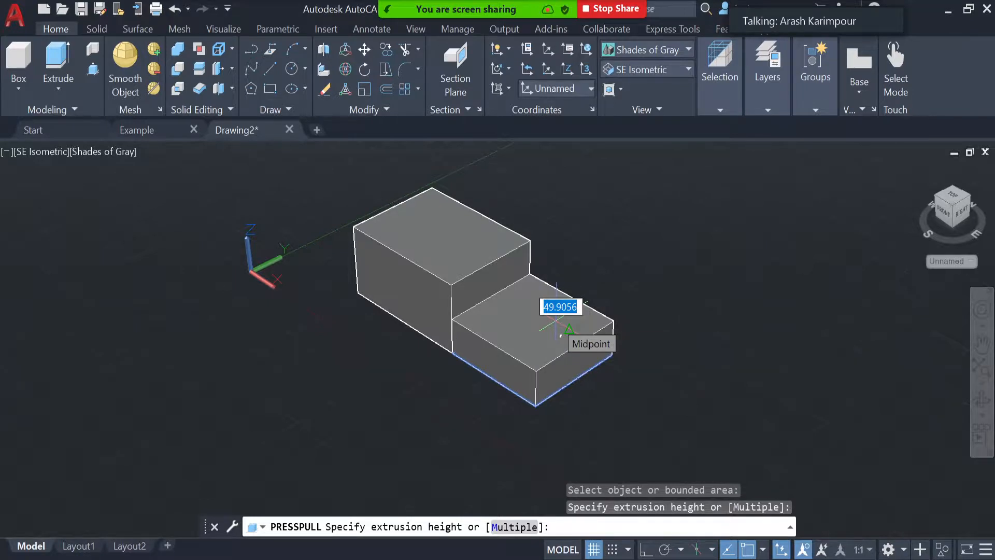
pyautogui.click(561, 334)
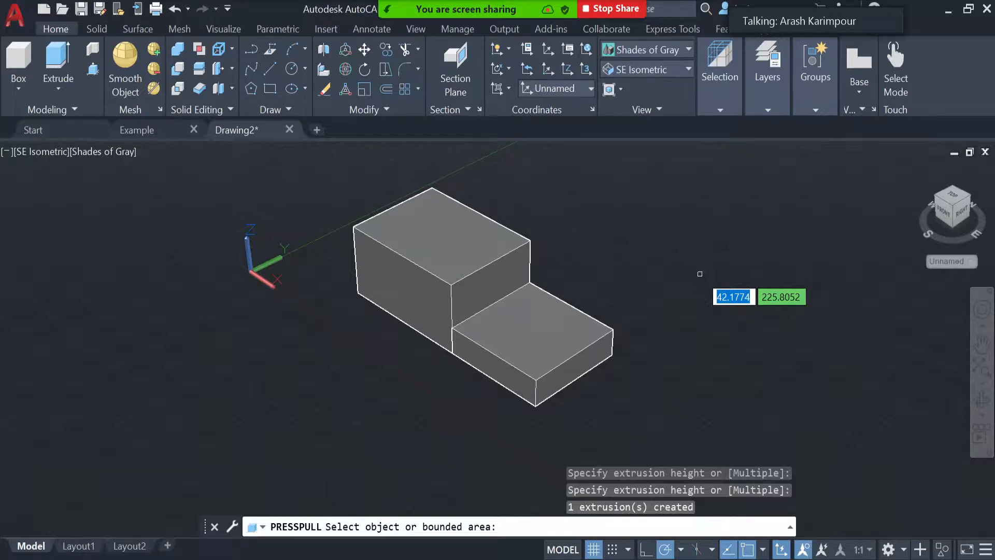
# - Leave Presspull and undo the solid made from the area enclosed by the open polyline
pyautogui.hotkey('ctrl', 'z')
pyautogui.press('Escape')
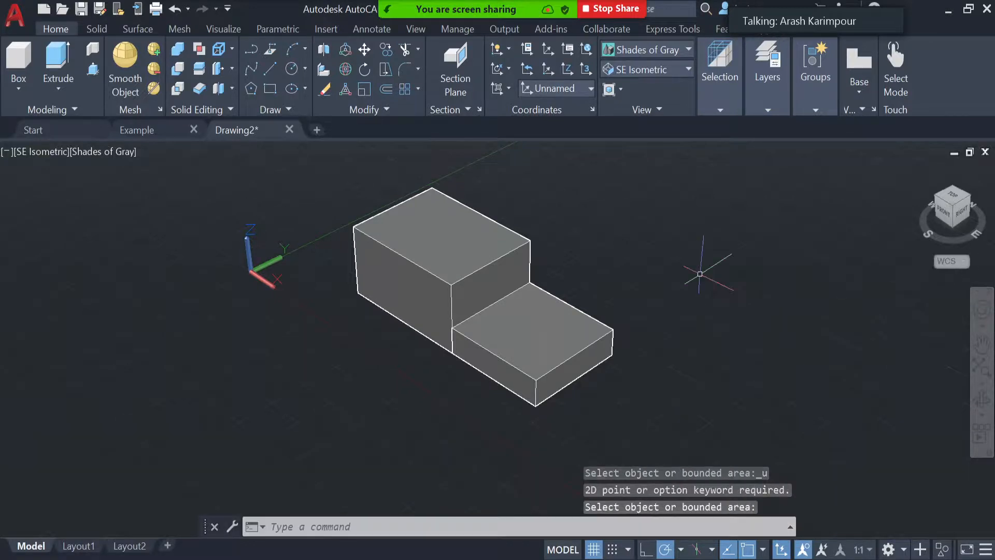
pyautogui.hotkey('ctrl', 'z')
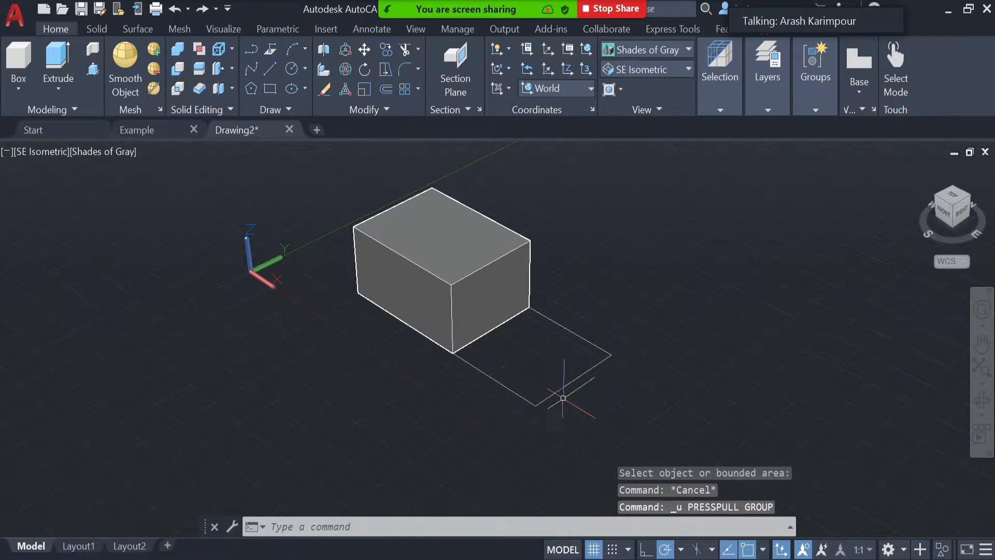
# - Select the open polyline beside the box to examine its extent and its missing side, and clear the selection
pyautogui.click(555, 394)
pyautogui.click(449, 352)
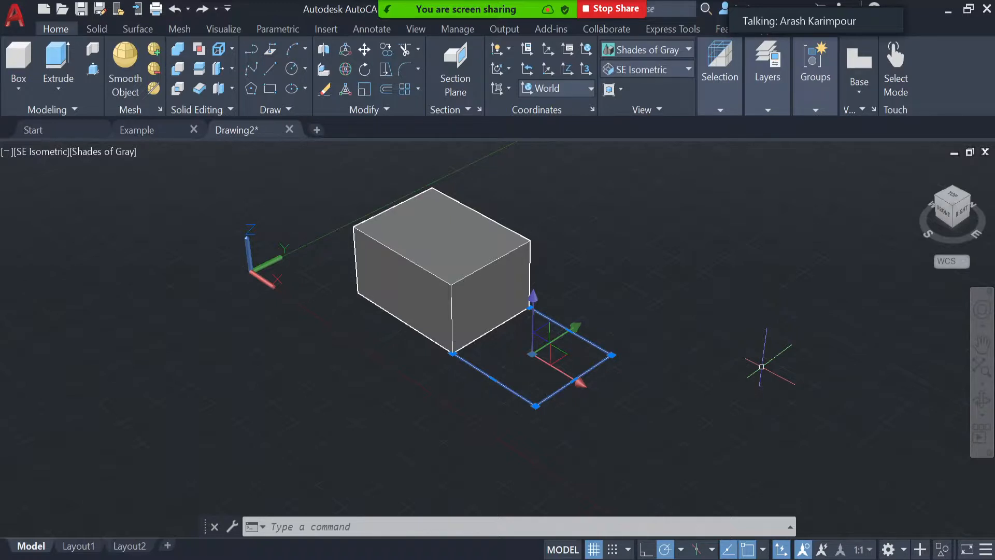
pyautogui.press('Escape')
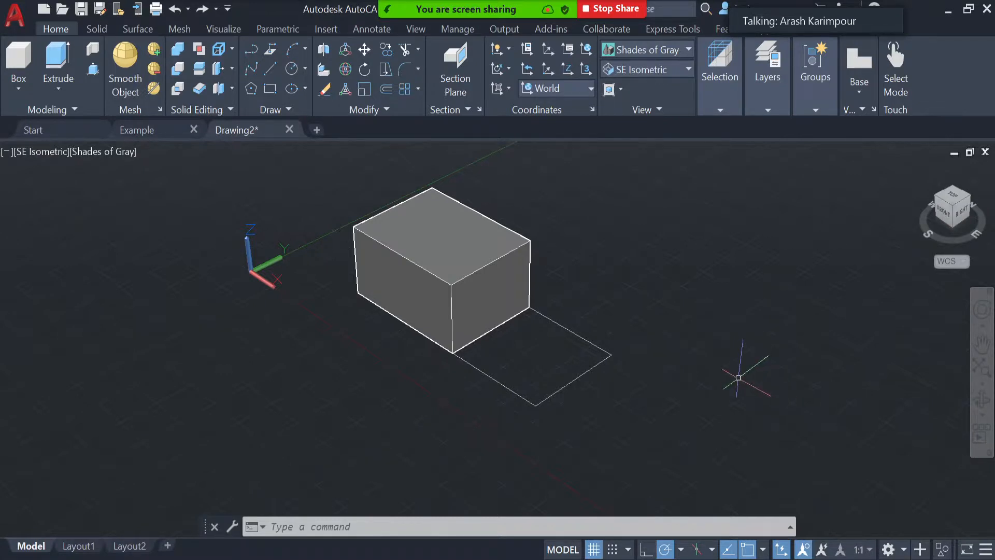
# - Undo the Shades of Gray visual style and the presspull of the closed rectangle
pyautogui.click(529, 400)
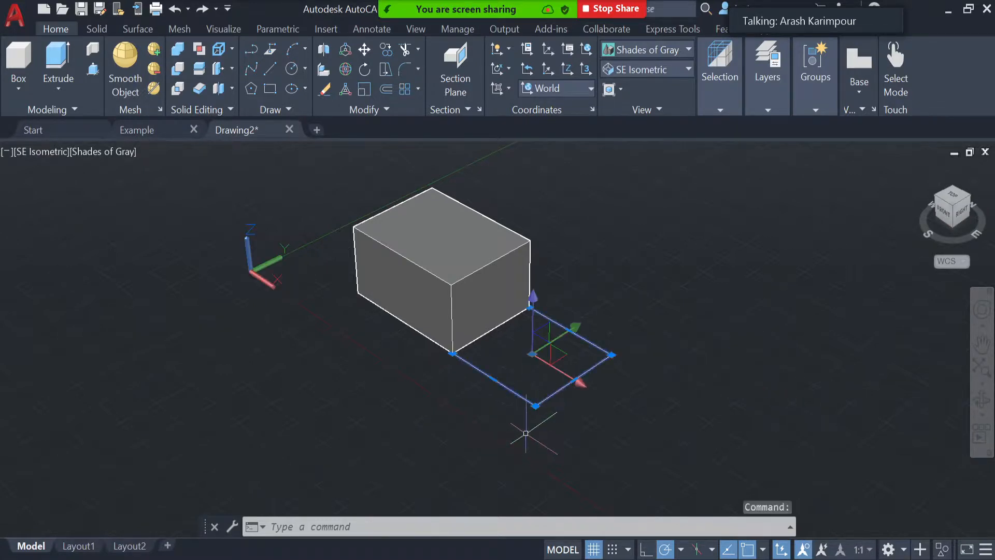
pyautogui.hotkey('ctrl', 'z')
pyautogui.hotkey('ctrl', 'z')
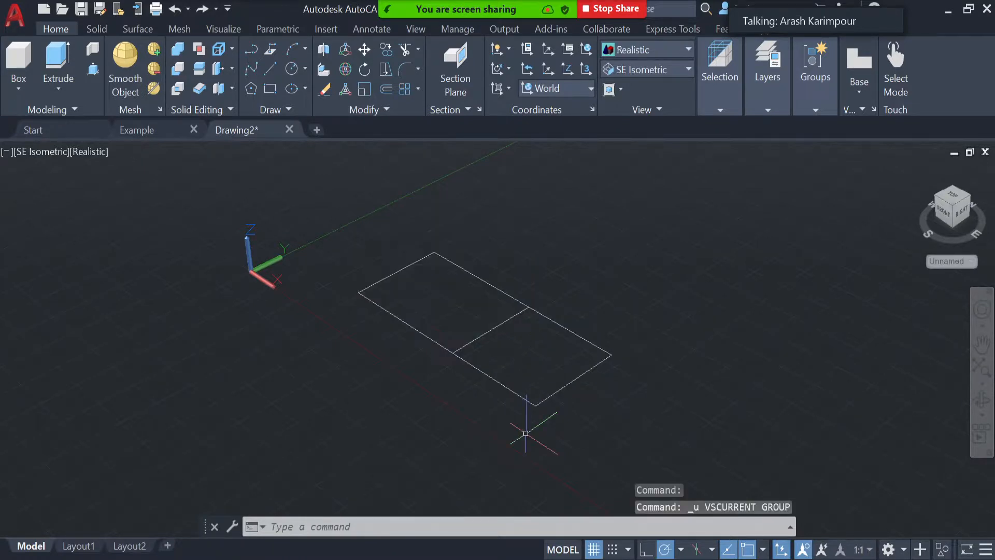
# - Delete the open polyline beside the rectangle and apply the Shades of Gray visual style
pyautogui.click(530, 402)
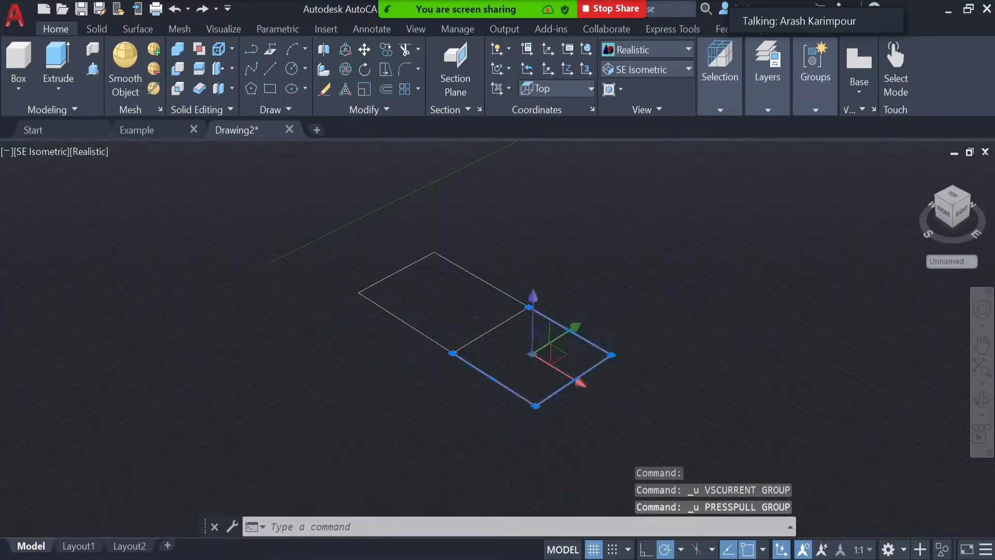
pyautogui.press('Delete')
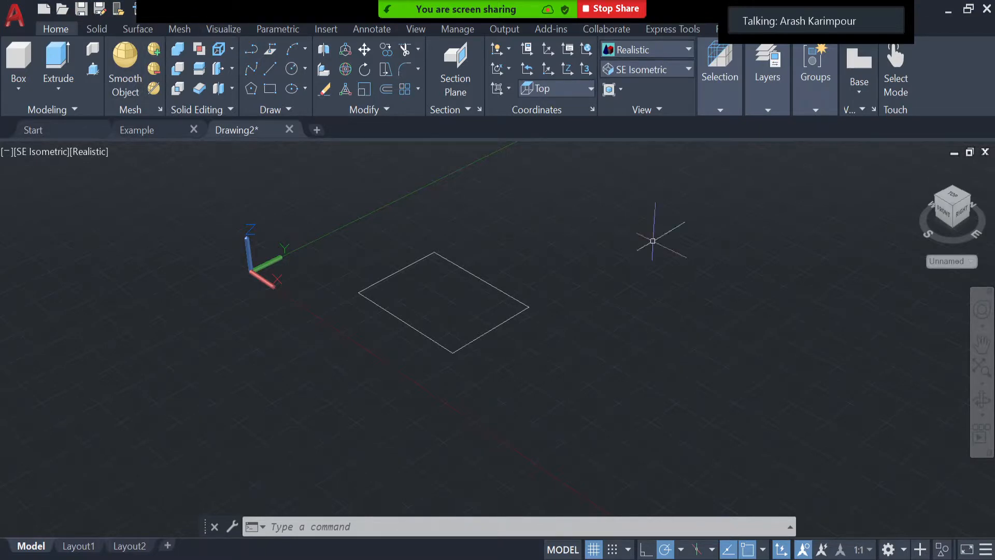
pyautogui.click(660, 48)
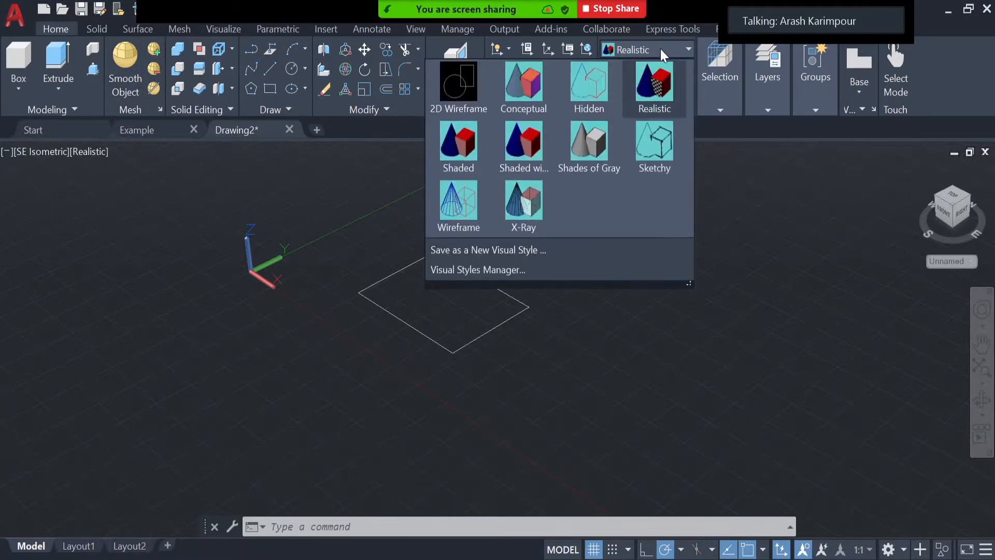
pyautogui.click(596, 136)
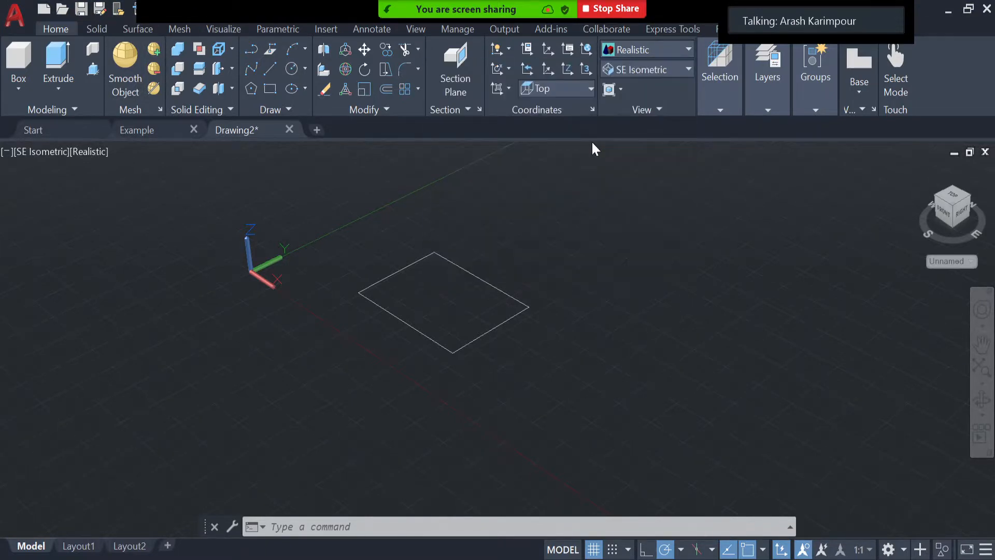
# - Presspull the area inside the remaining rectangle upward into a solid box
pyautogui.click(92, 69)
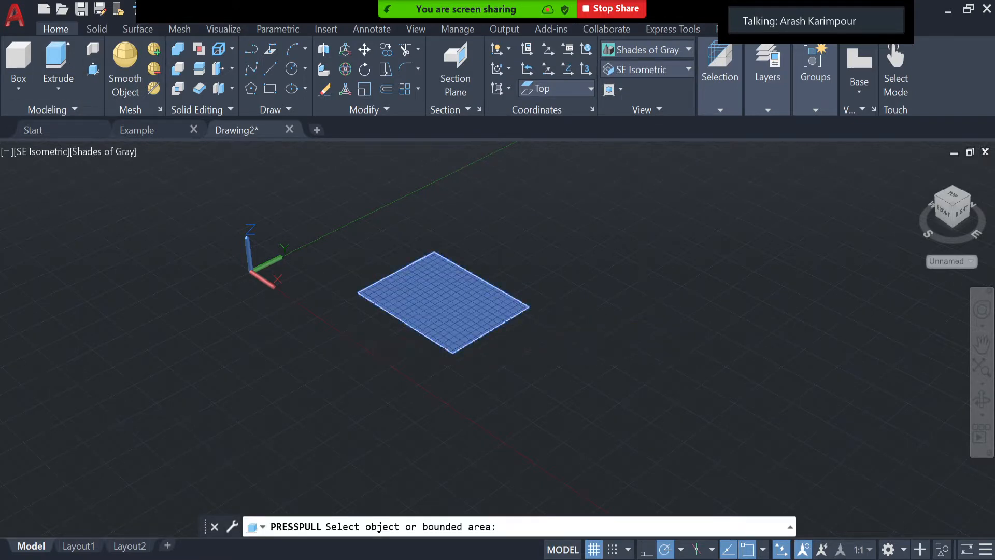
pyautogui.click(431, 307)
pyautogui.click(439, 206)
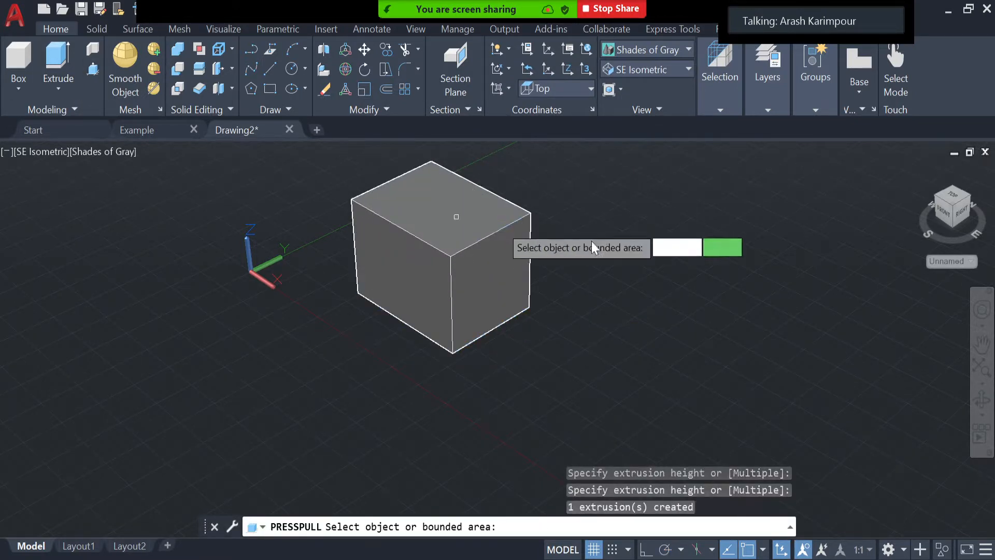
pyautogui.press('Return')
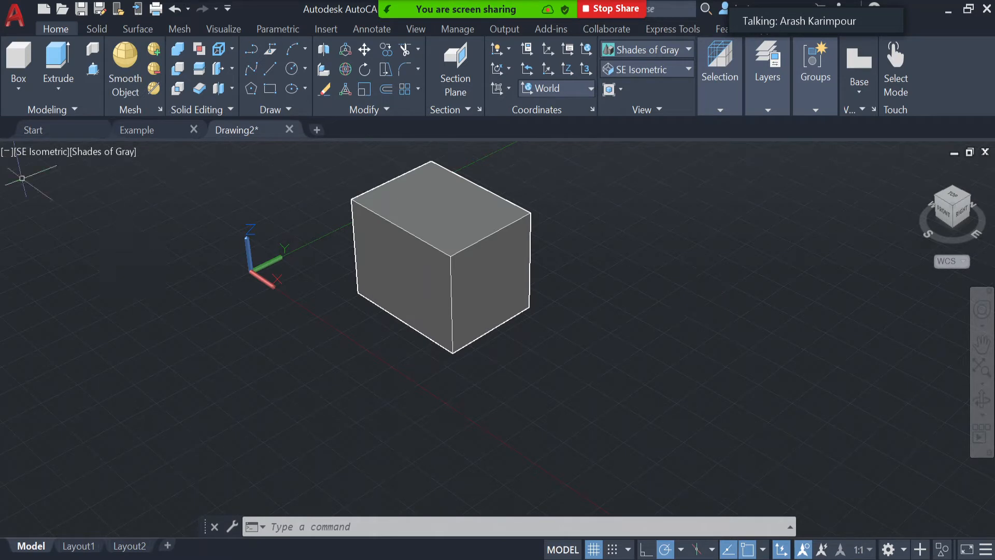
# - Presspull the box's right-hand end face outward along the X axis by about 213 units
pyautogui.click(95, 70)
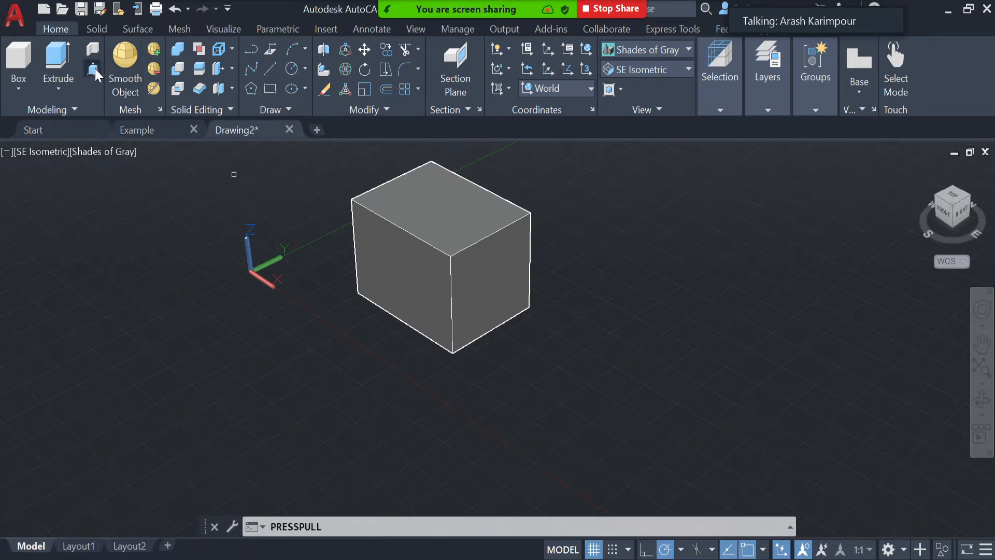
pyautogui.click(502, 270)
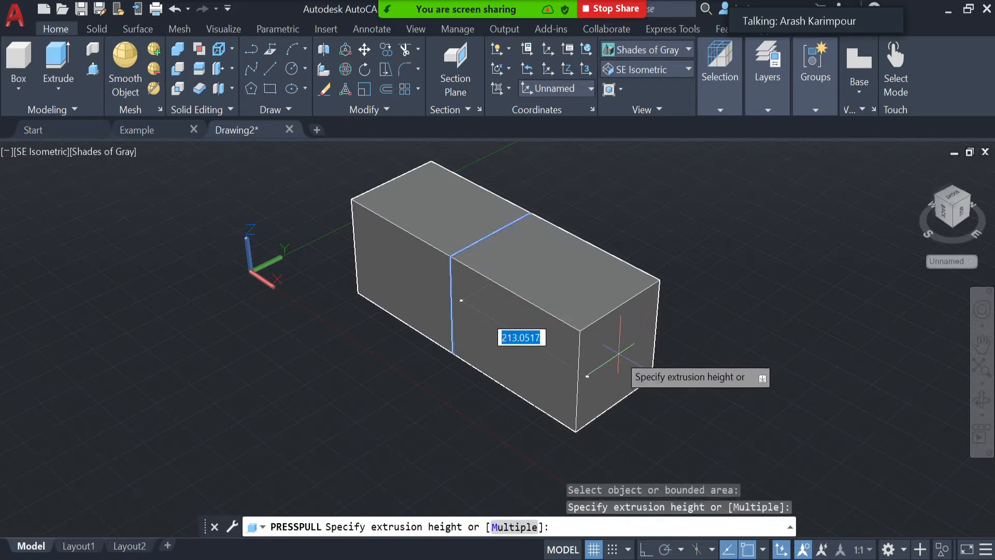
pyautogui.click(588, 375)
pyautogui.scroll(1, 702, 266)
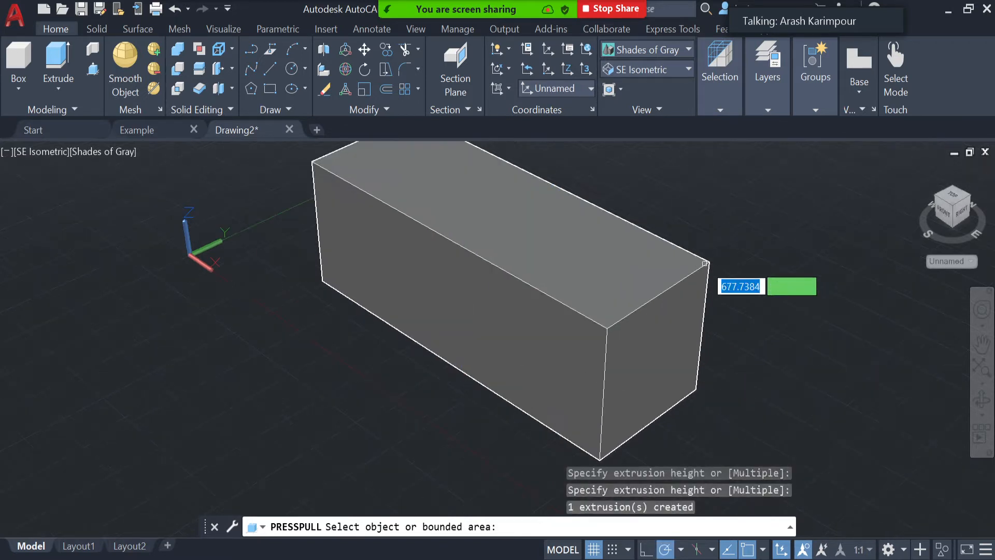
pyautogui.scroll(-2, 702, 266)
pyautogui.press('Return')
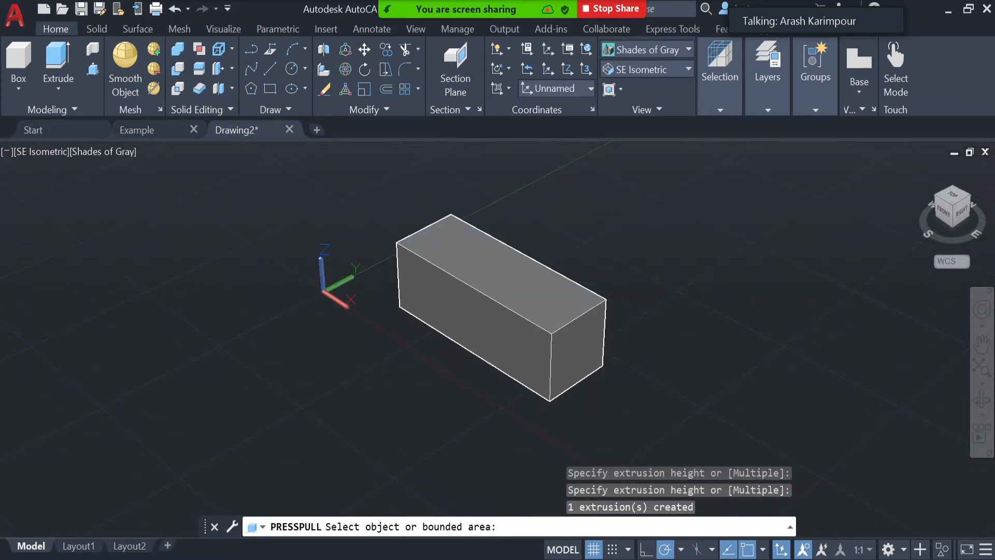
# - Presspull the top face of the lengthened box upward to make the solid taller
pyautogui.click(93, 69)
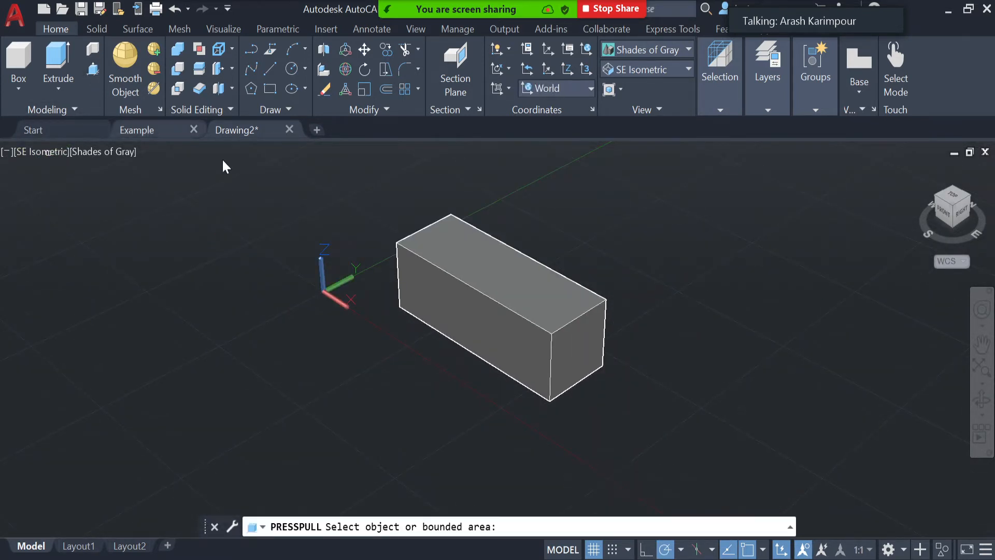
pyautogui.click(516, 286)
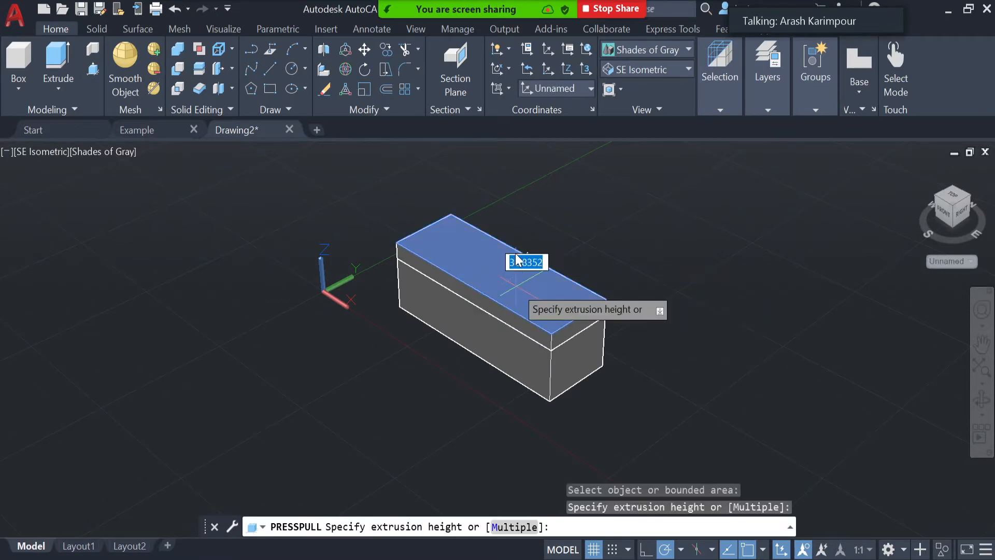
pyautogui.click(508, 199)
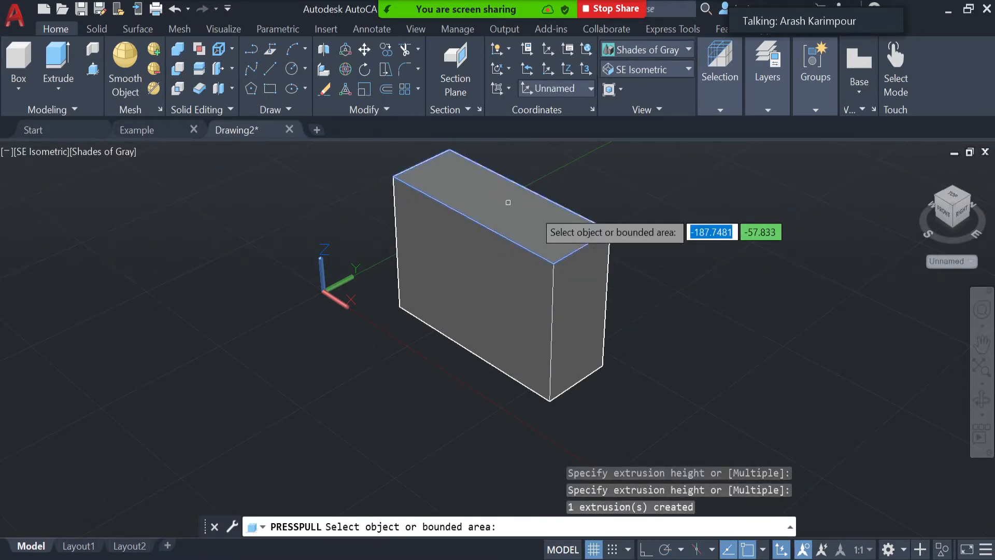
pyautogui.press('Return')
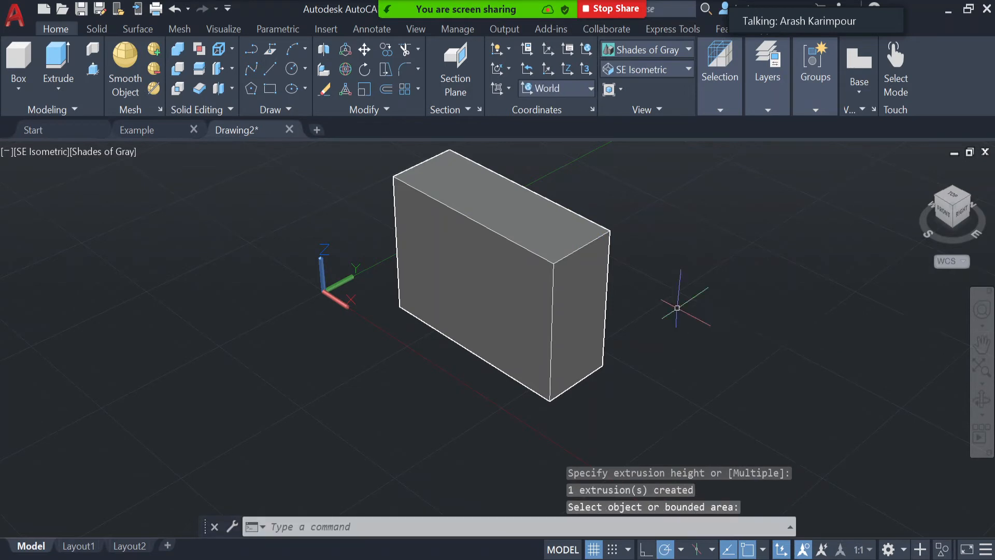